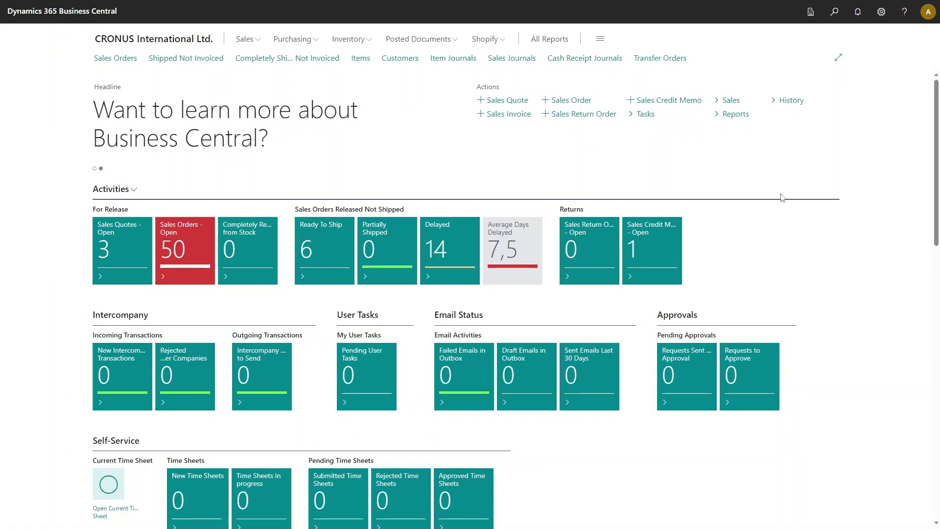
Create a new sales order for the customer The Cannon Group PLC.
{"action": "left_click", "coordinate": [564, 105]}
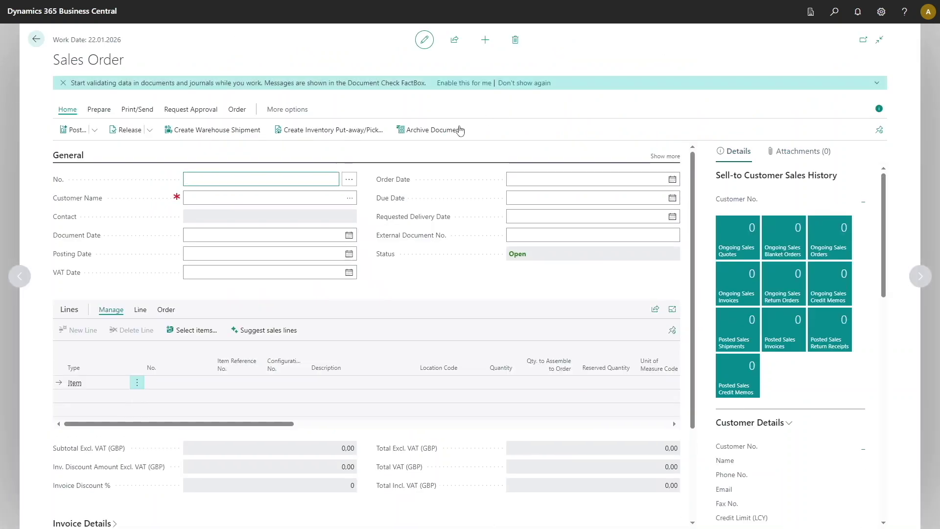
{"action": "left_click", "coordinate": [315, 193]}
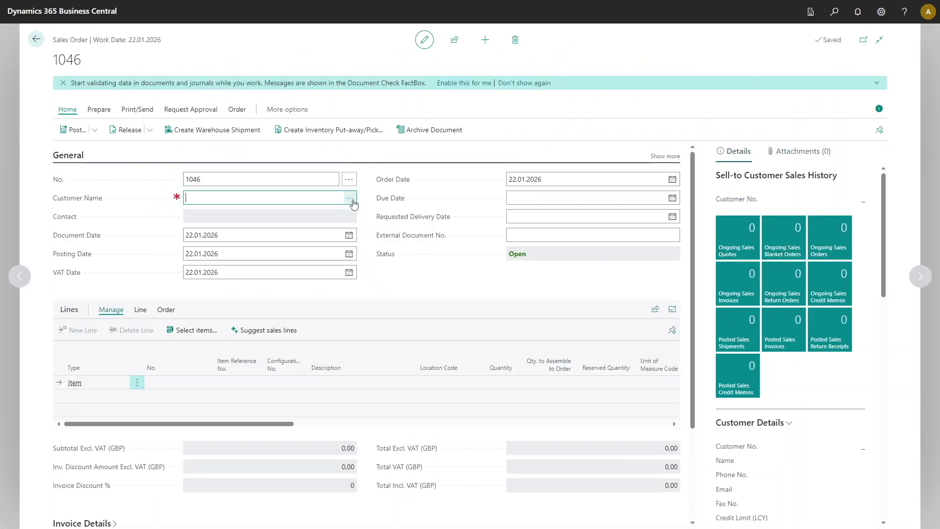
{"action": "left_click", "coordinate": [352, 199]}
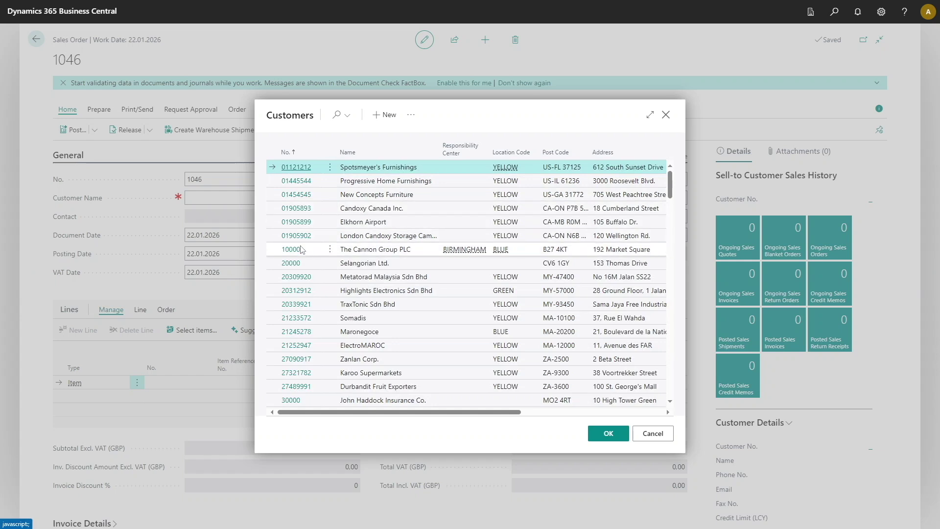
{"action": "left_click", "coordinate": [300, 250]}
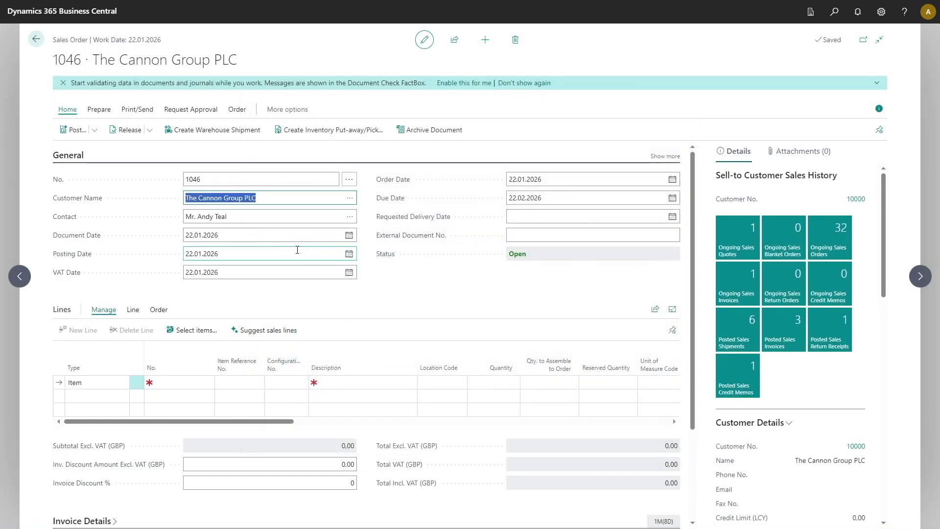
Start a new configuration from the order's item line and set its configuration type to CARGO E-BIKE.
{"action": "left_click", "coordinate": [132, 310]}
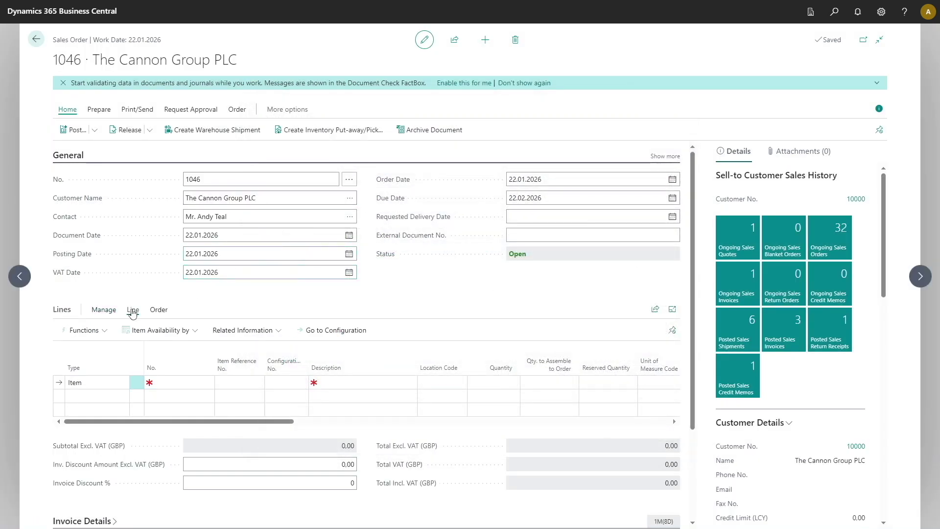
{"action": "left_click", "coordinate": [104, 332]}
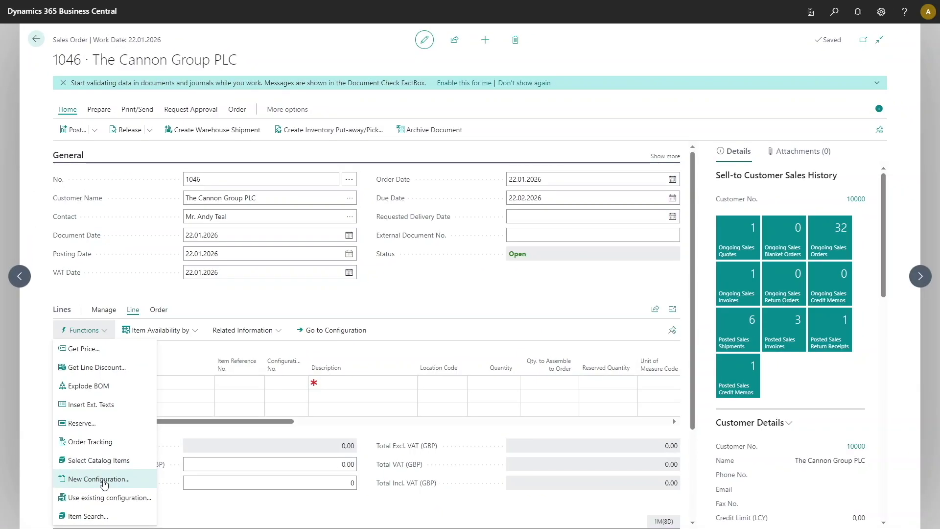
{"action": "left_click", "coordinate": [104, 480]}
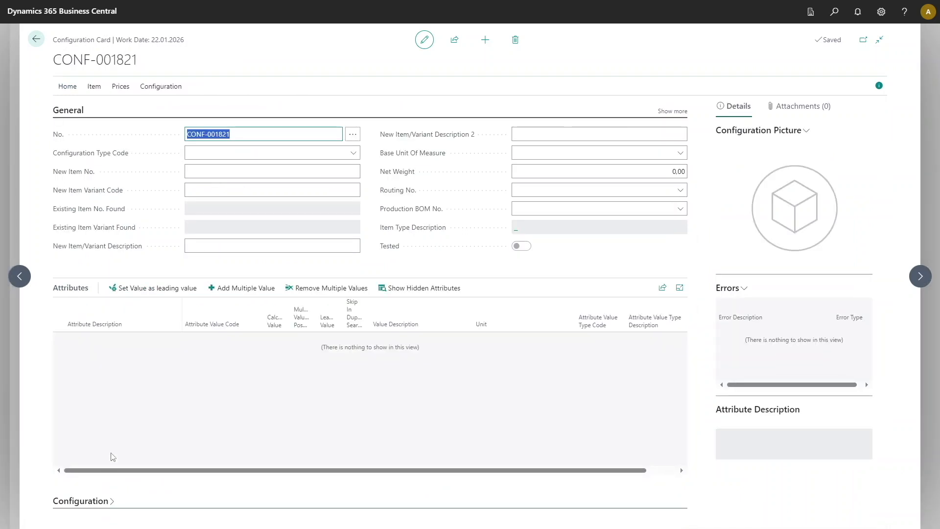
{"action": "left_click", "coordinate": [283, 152]}
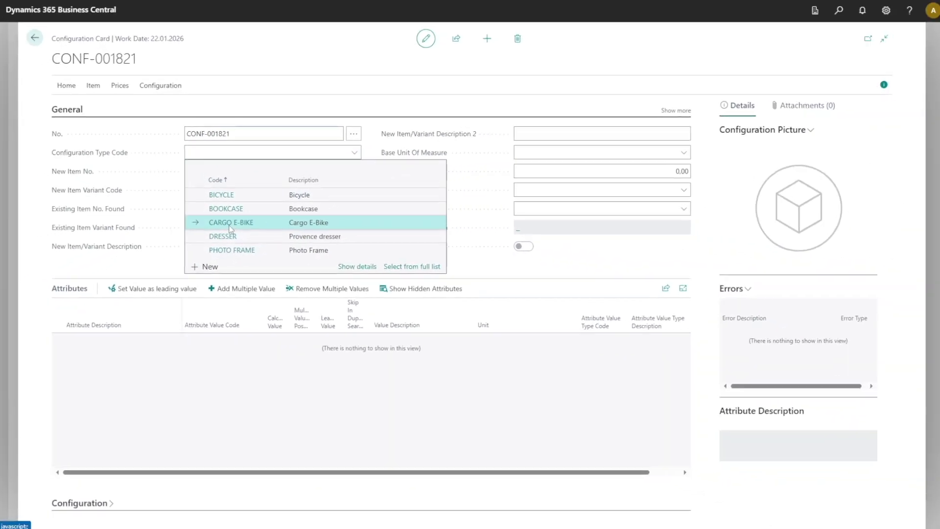
{"action": "left_click", "coordinate": [230, 223]}
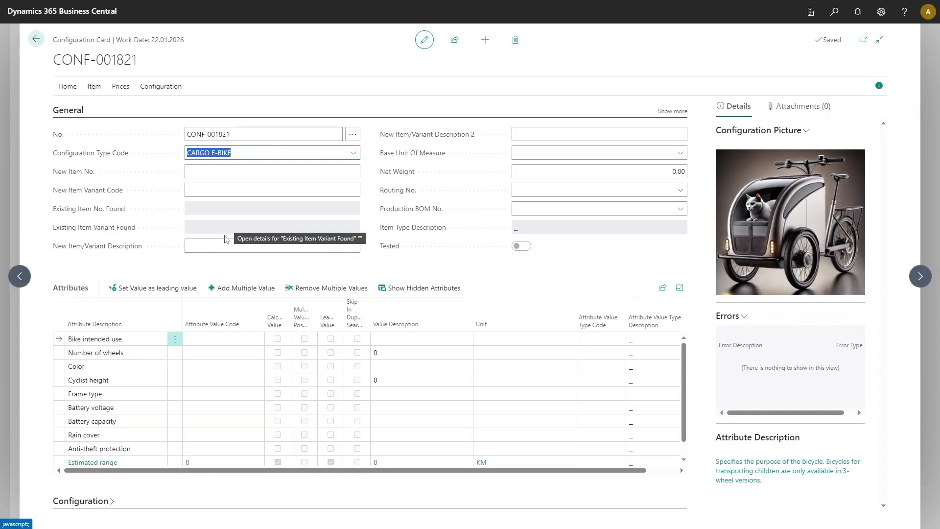
Set the bike intended use to Animal transport and the number of wheels to 2.
{"action": "left_click", "coordinate": [206, 336]}
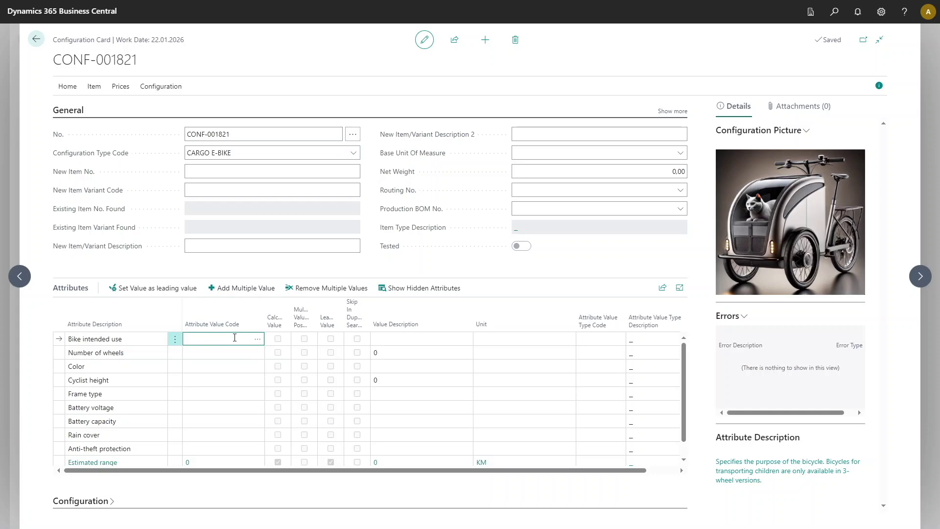
{"action": "left_click", "coordinate": [258, 340]}
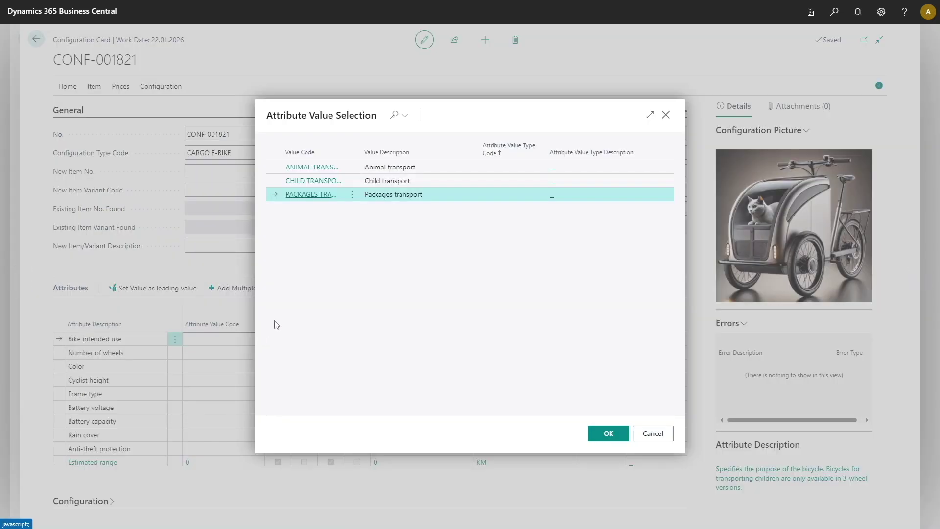
{"action": "left_click", "coordinate": [311, 168]}
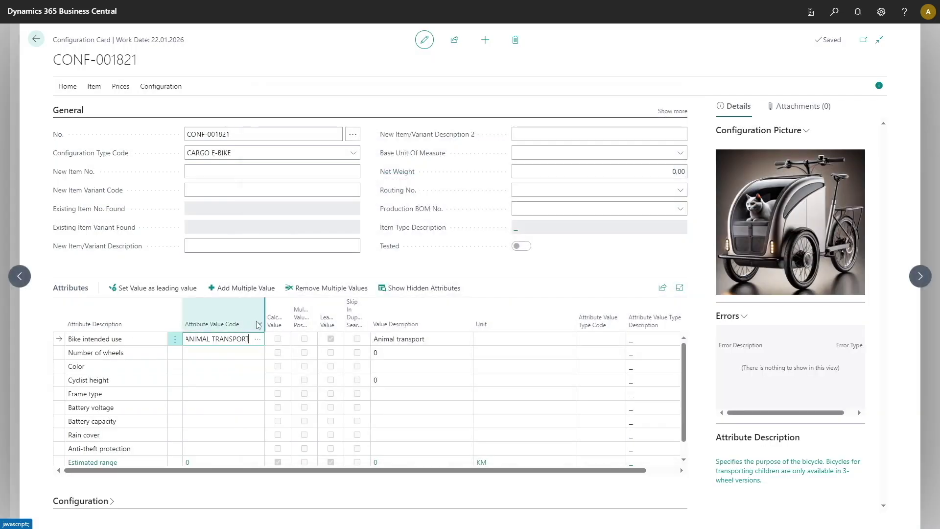
{"action": "left_click", "coordinate": [232, 352]}
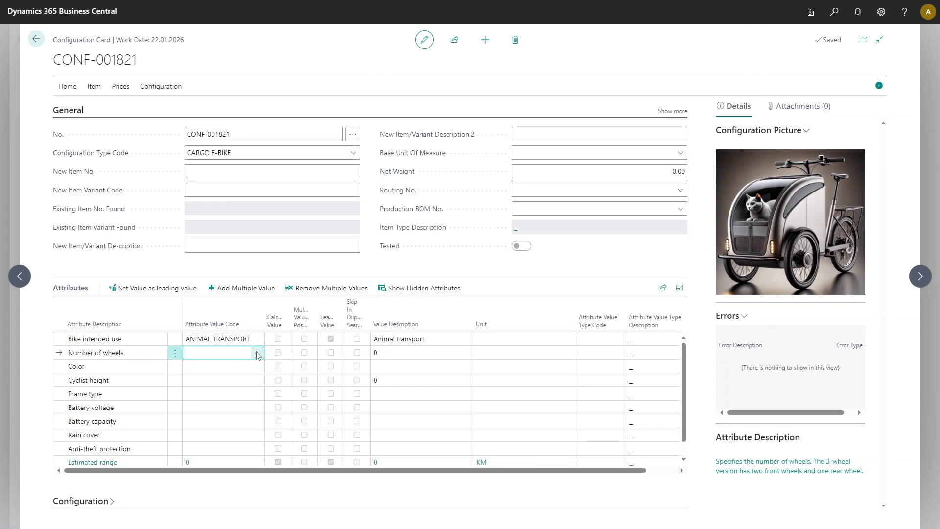
{"action": "left_click", "coordinate": [258, 353]}
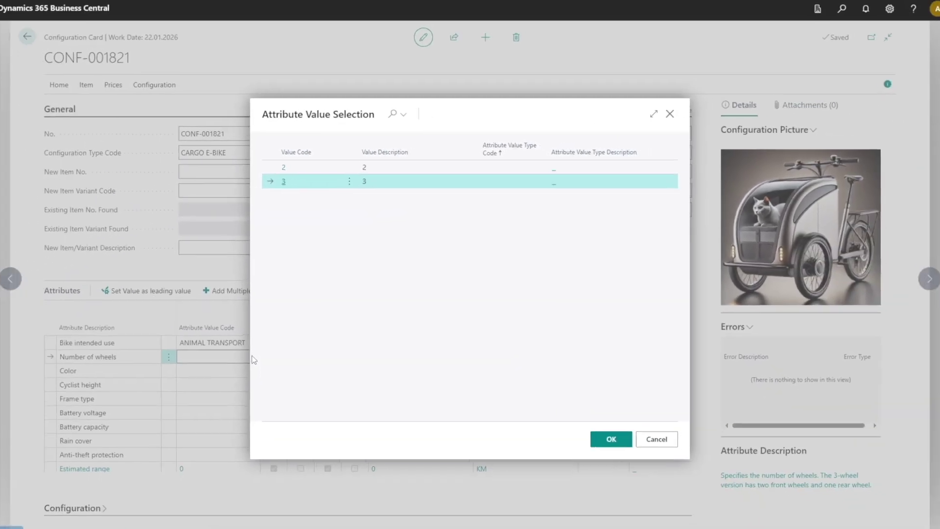
{"action": "left_click", "coordinate": [289, 168]}
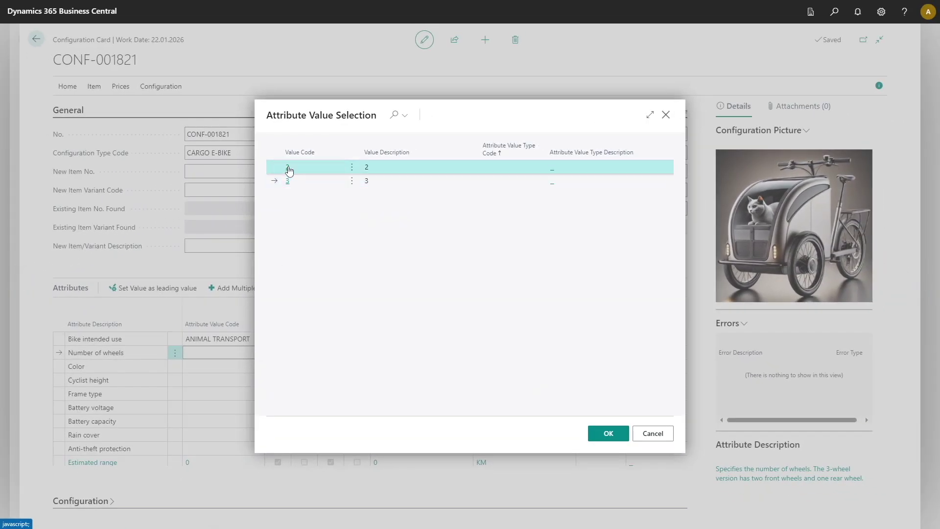
Change the bike intended use to Child transport and accept 3 as the number of wheels.
{"action": "left_click", "coordinate": [231, 338]}
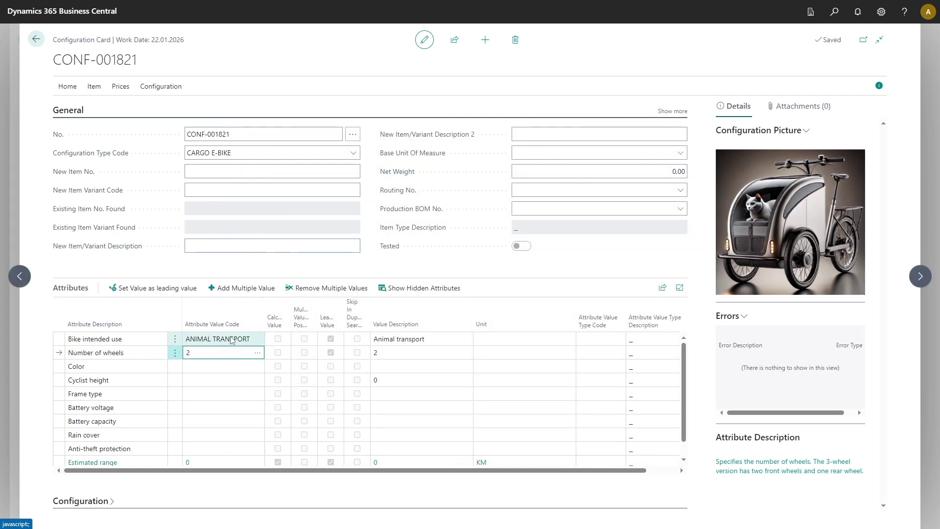
{"action": "left_click", "coordinate": [257, 339]}
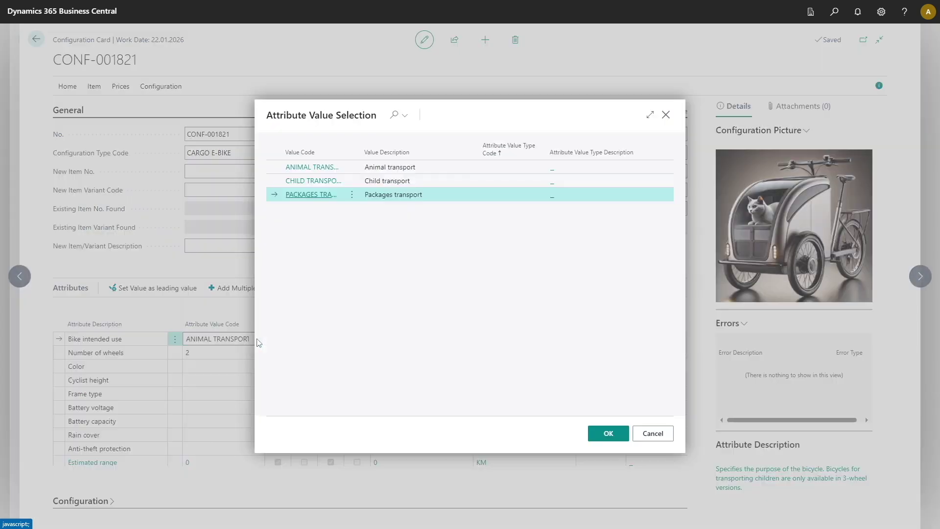
{"action": "left_click", "coordinate": [314, 180]}
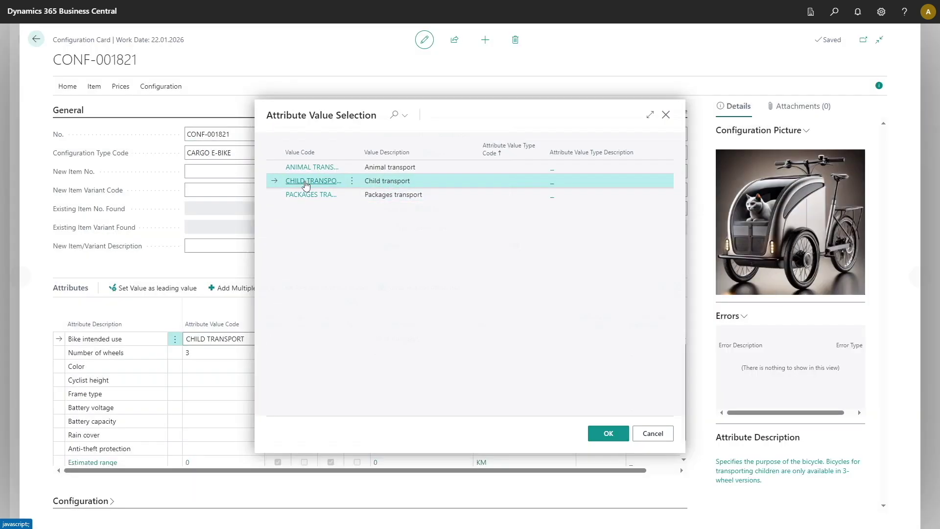
{"action": "left_click", "coordinate": [246, 353]}
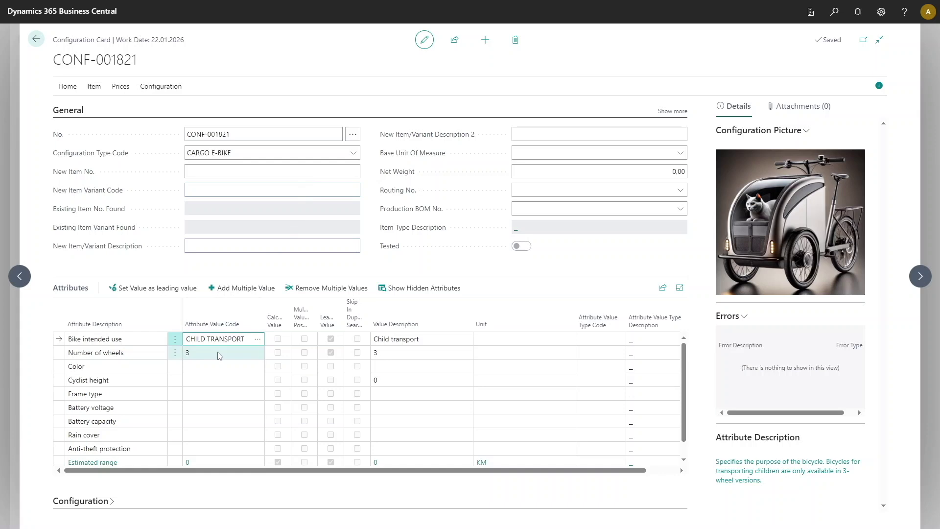
{"action": "left_click", "coordinate": [257, 352]}
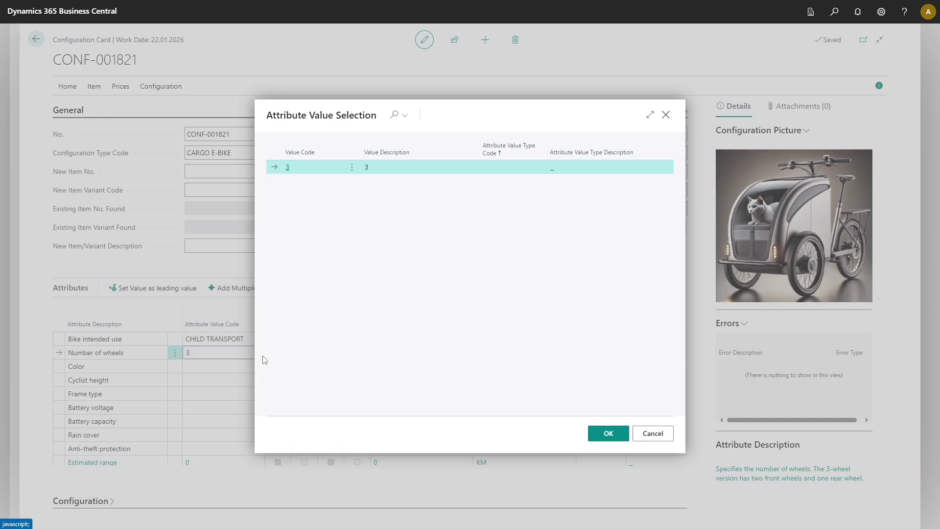
{"action": "left_click", "coordinate": [606, 434]}
Set the bike intended use to Animal transport and the color to Green.
{"action": "left_click", "coordinate": [252, 339]}
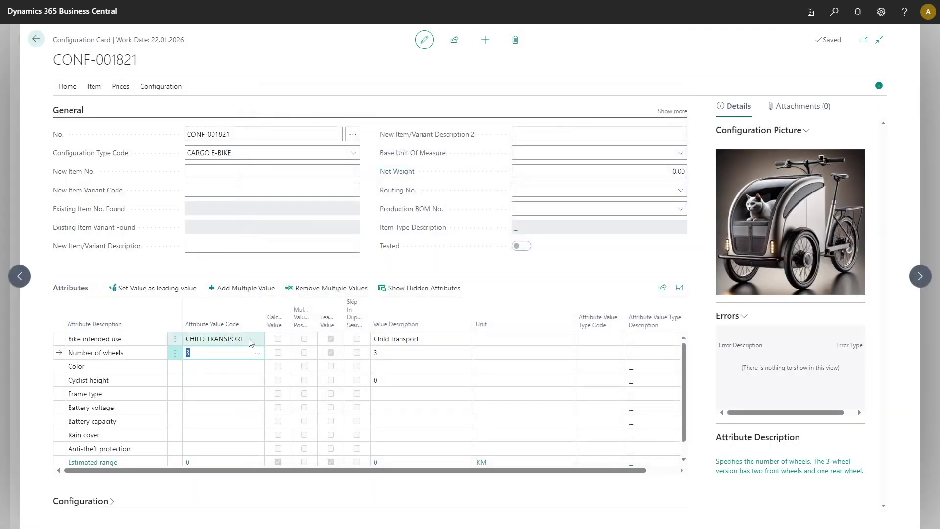
{"action": "left_click", "coordinate": [258, 339]}
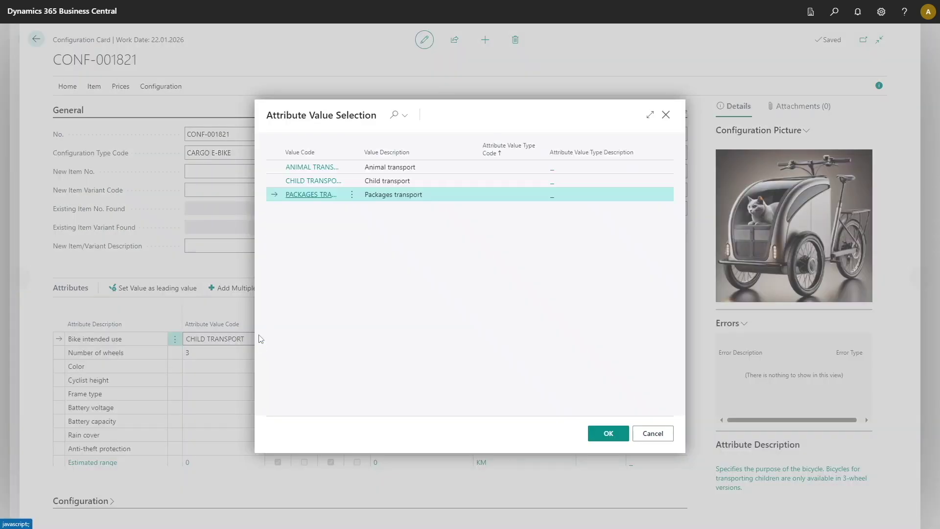
{"action": "double_click", "coordinate": [294, 169]}
{"action": "left_click", "coordinate": [221, 366]}
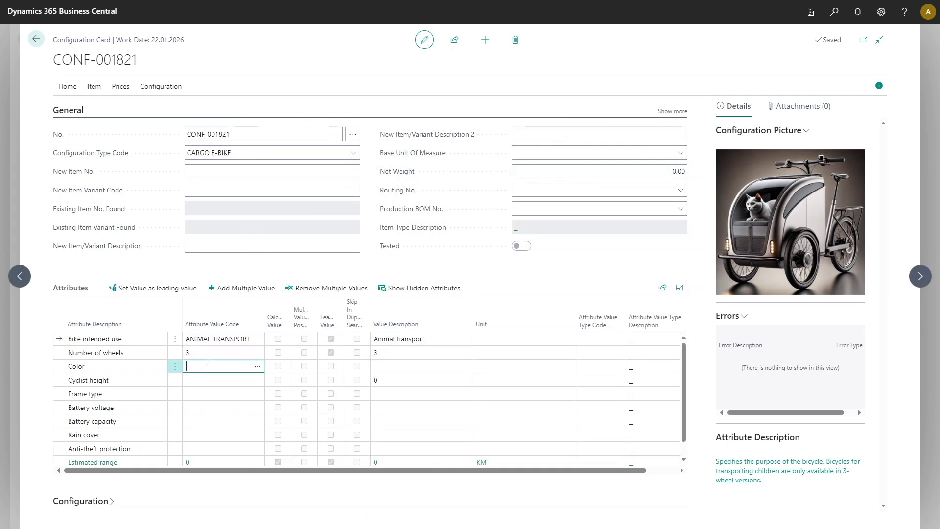
{"action": "left_click", "coordinate": [257, 368]}
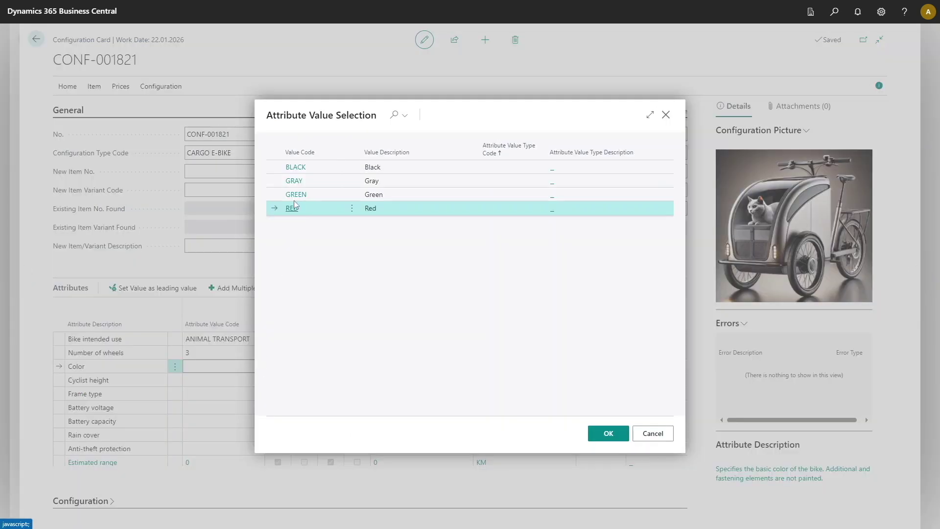
{"action": "double_click", "coordinate": [294, 195]}
Set the cyclist height to 175 and the frame type to Carbon.
{"action": "left_click", "coordinate": [250, 380]}
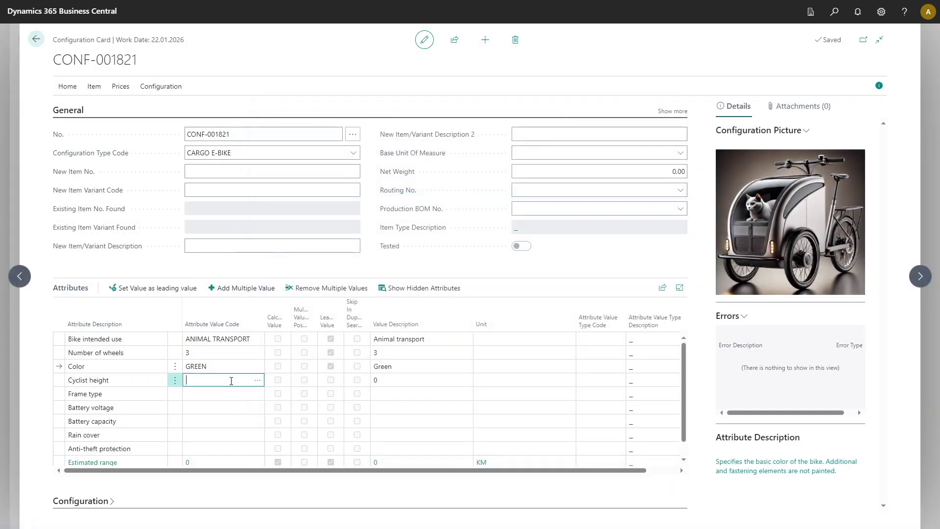
{"action": "type", "text": "17"}
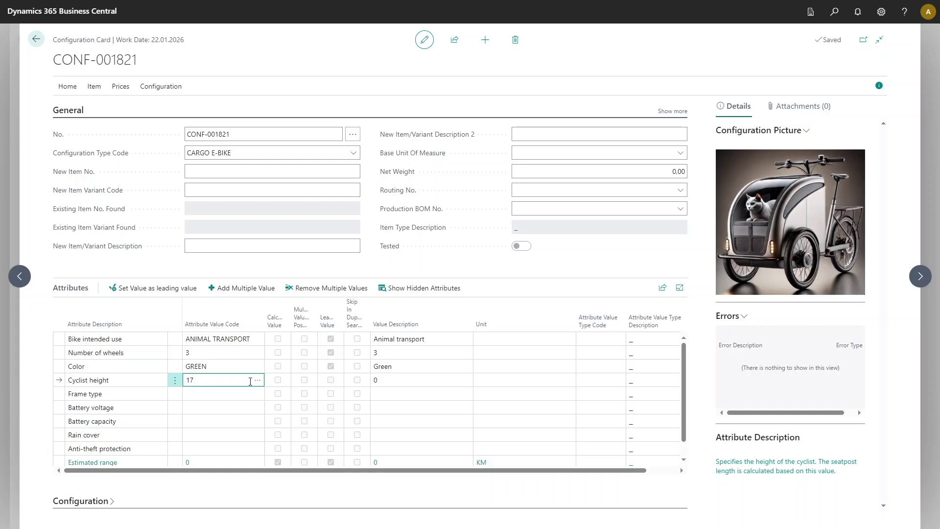
{"action": "type", "text": "5"}
{"action": "left_click", "coordinate": [230, 392]}
{"action": "left_click", "coordinate": [257, 393]}
{"action": "left_click", "coordinate": [295, 185]}
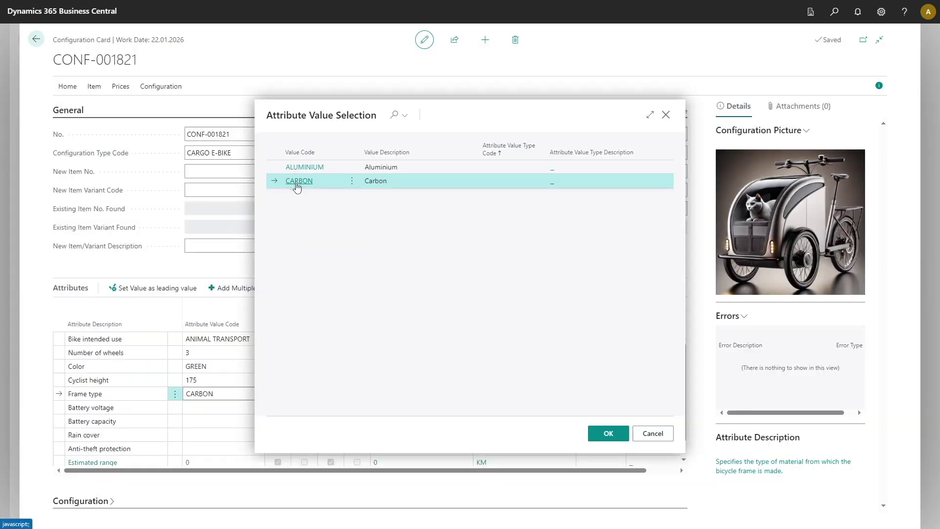
Set the battery voltage to 24V and the battery capacity to 13AH.
{"action": "left_click", "coordinate": [244, 408]}
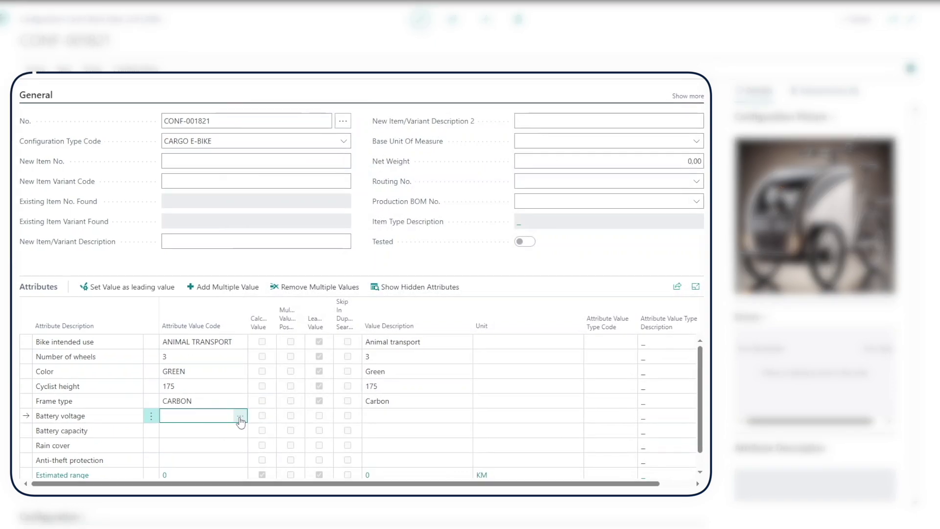
{"action": "left_click", "coordinate": [241, 415]}
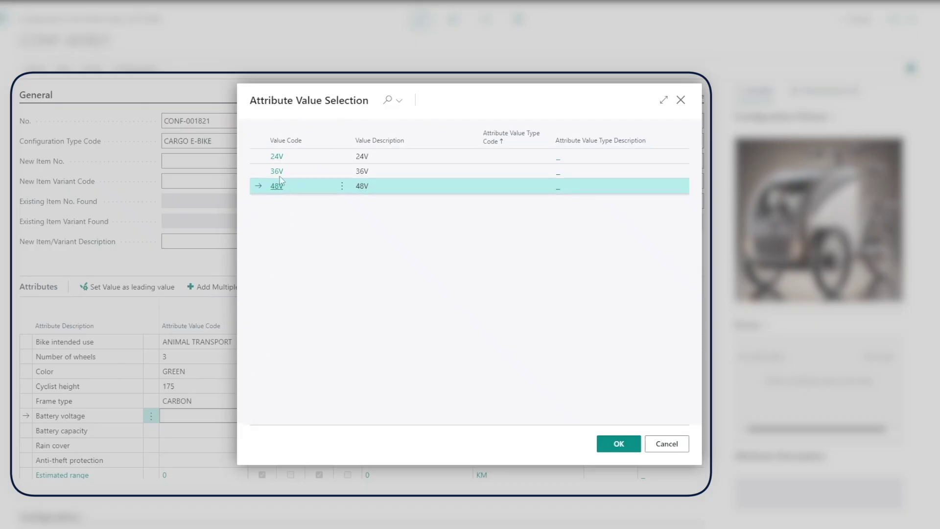
{"action": "left_click", "coordinate": [277, 156]}
{"action": "left_click", "coordinate": [192, 430]}
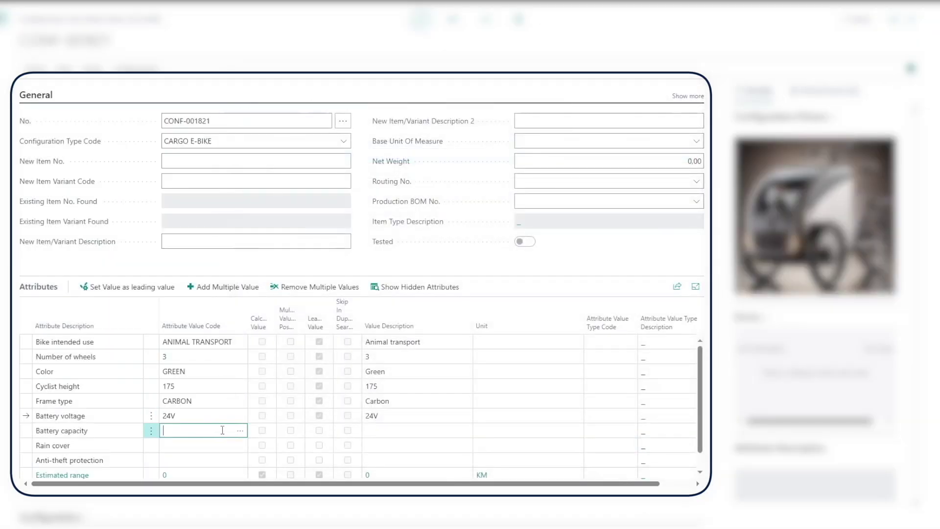
{"action": "left_click", "coordinate": [239, 431]}
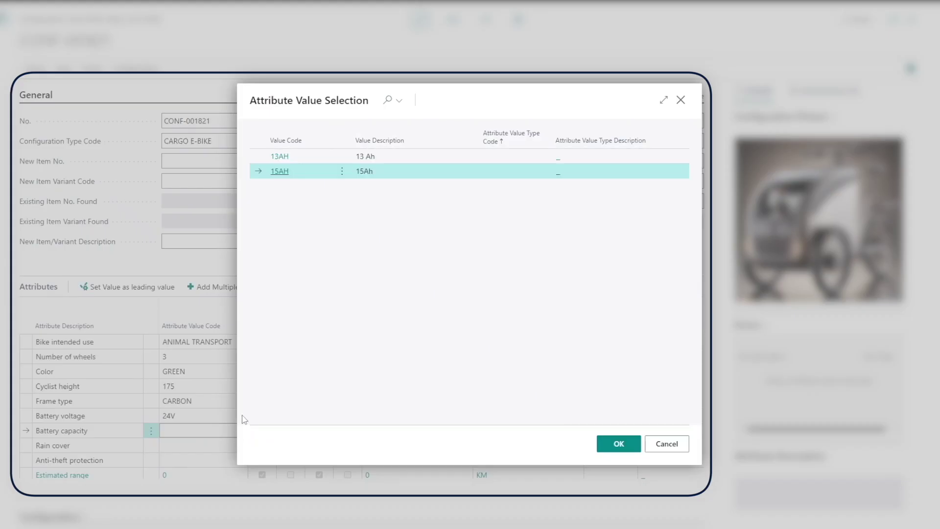
{"action": "left_click", "coordinate": [279, 156]}
Review the calculated attributes at the end of the list and change the battery voltage to 48V.
{"action": "left_click", "coordinate": [194, 449]}
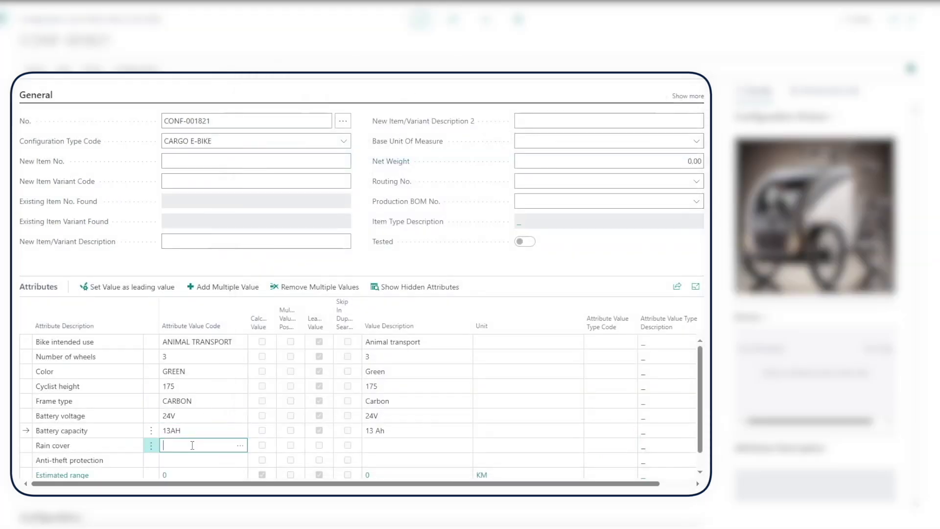
{"action": "scroll", "coordinate": [699, 414], "scroll_direction": "down", "scroll_amount": 1}
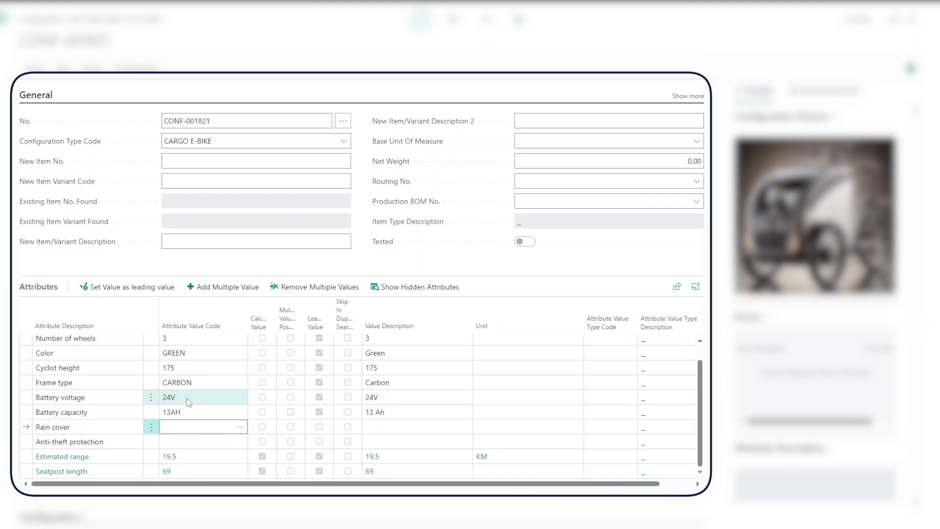
{"action": "left_click", "coordinate": [186, 397]}
{"action": "left_click", "coordinate": [240, 397]}
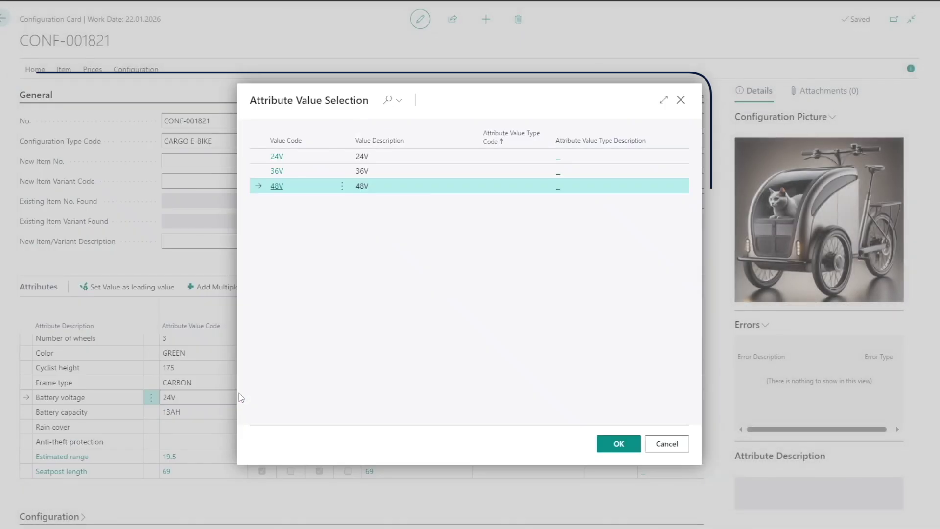
{"action": "left_click", "coordinate": [276, 186]}
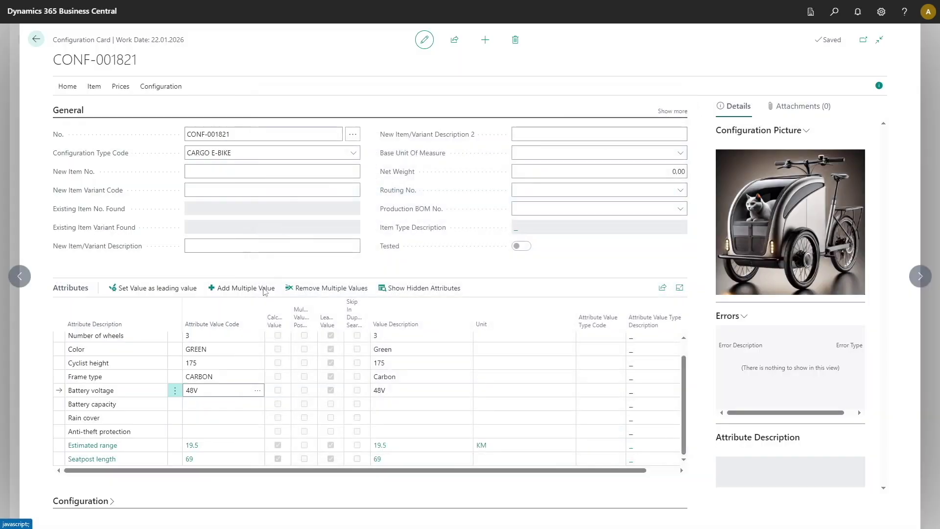
Set the battery capacity of the configuration to 25AH.
{"action": "left_click", "coordinate": [250, 405]}
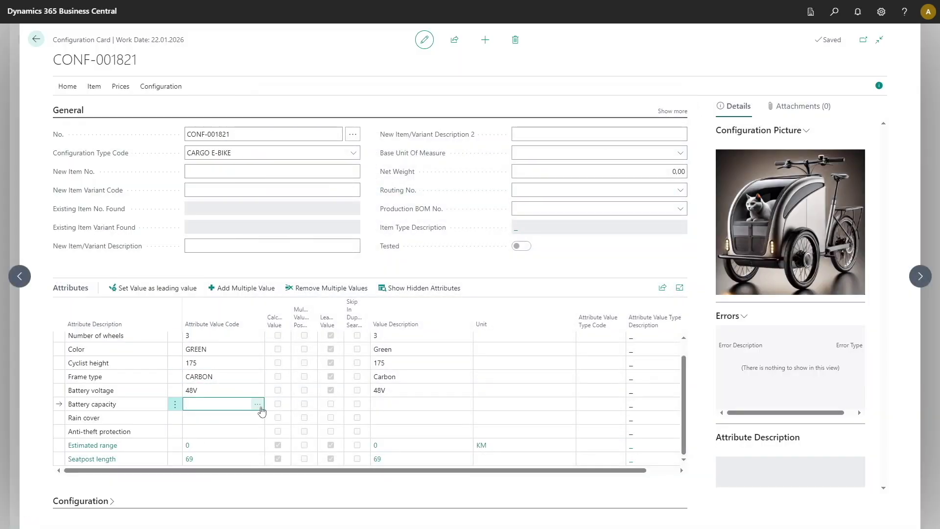
{"action": "left_click", "coordinate": [258, 405]}
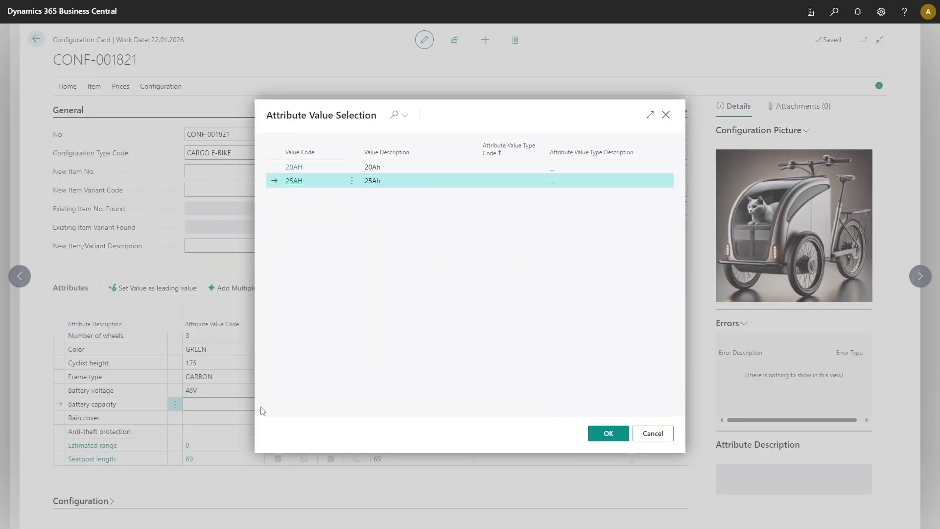
{"action": "left_click", "coordinate": [295, 183]}
Set the anti-theft protection and rain cover attributes to Yes.
{"action": "left_click", "coordinate": [204, 417]}
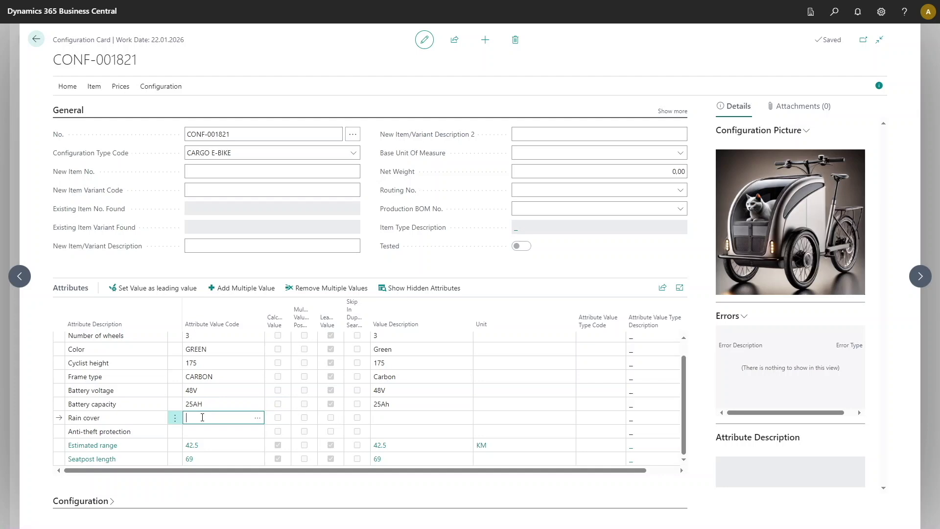
{"action": "left_click", "coordinate": [199, 431]}
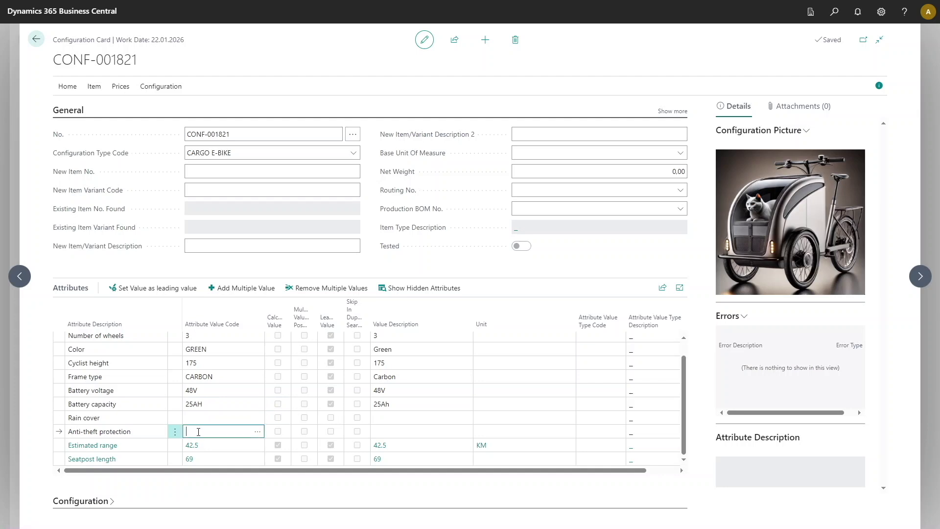
{"action": "left_click", "coordinate": [257, 432]}
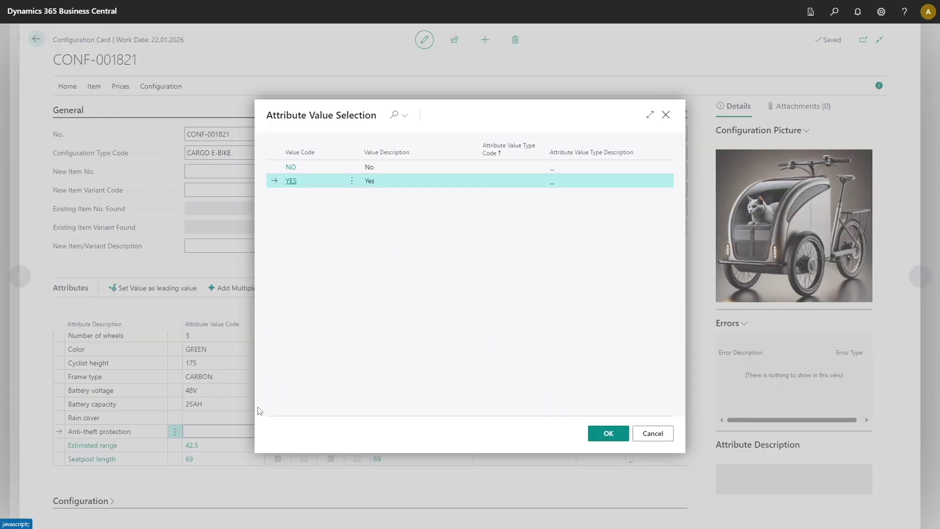
{"action": "left_click", "coordinate": [292, 181]}
{"action": "left_click", "coordinate": [218, 417]}
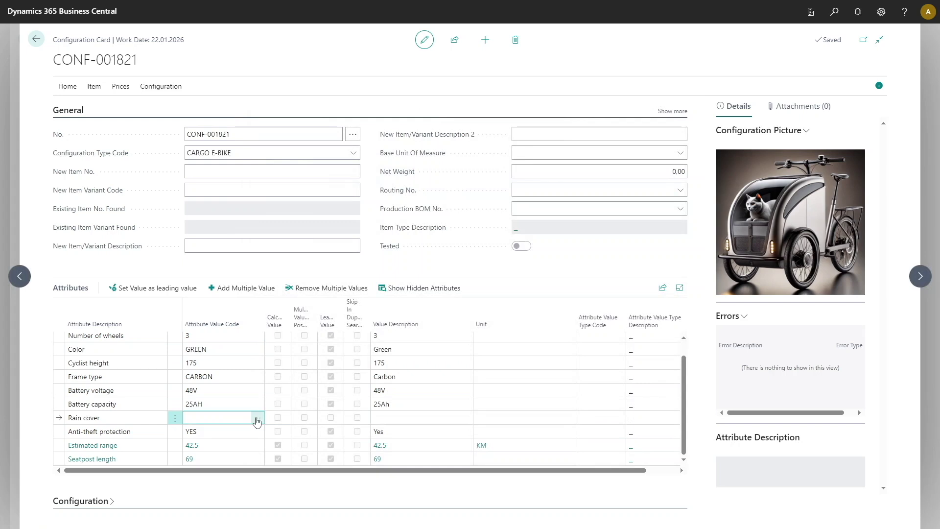
{"action": "left_click", "coordinate": [257, 417]}
{"action": "left_click", "coordinate": [290, 182]}
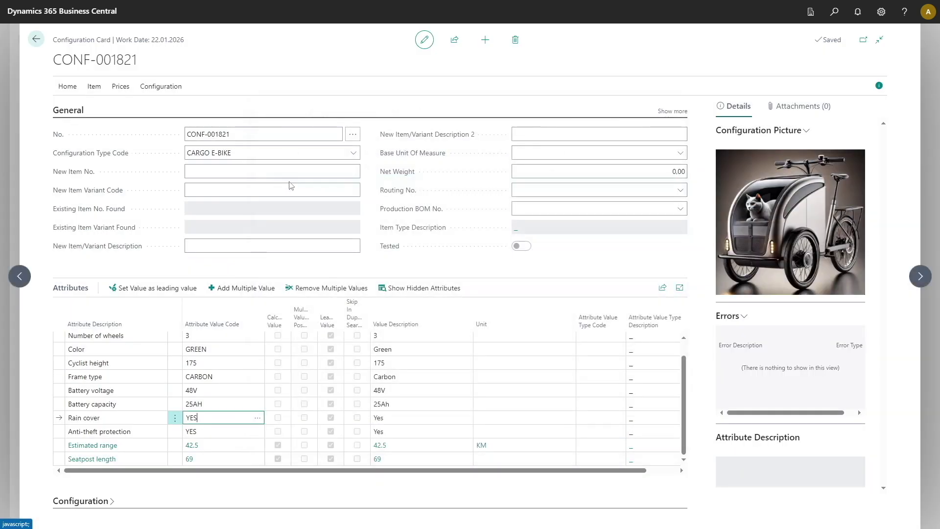
Test and run the configuration to create the configured item for the sales line, and acknowledge the creation messages.
{"action": "left_click", "coordinate": [60, 85]}
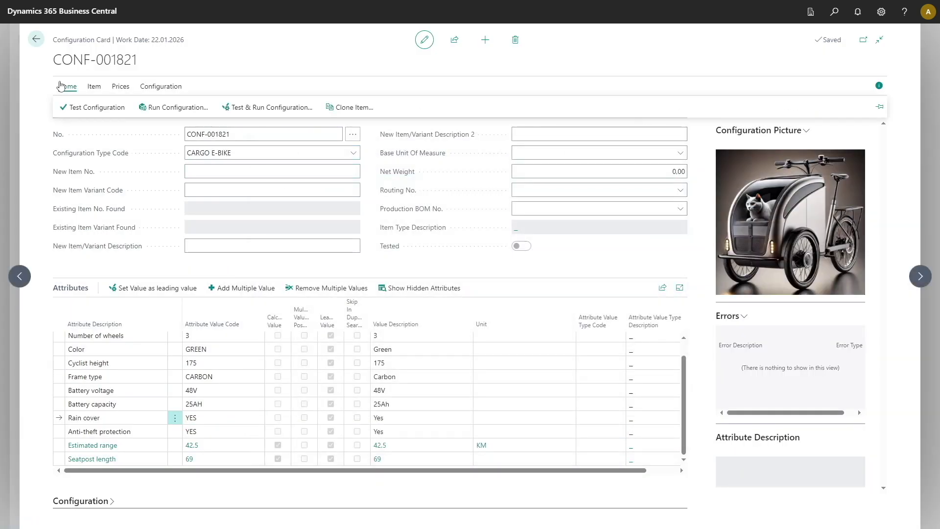
{"action": "left_click", "coordinate": [97, 112]}
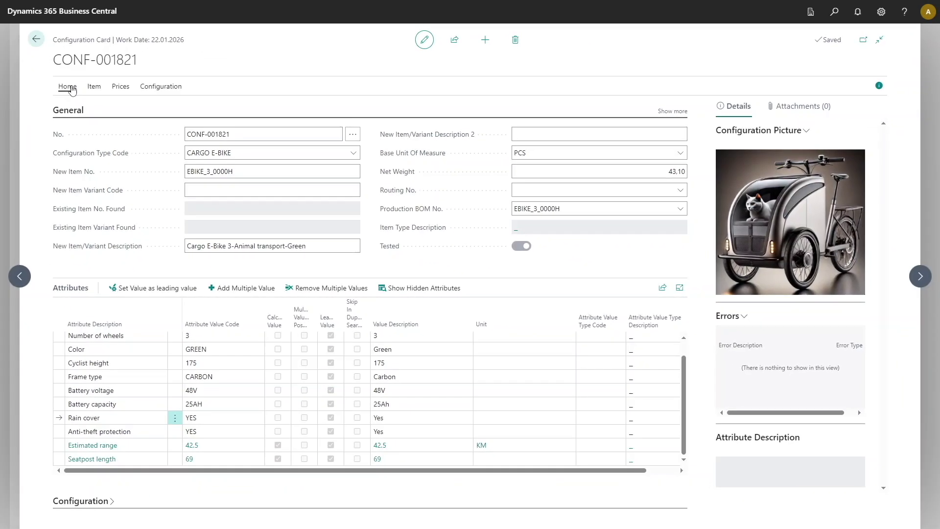
{"action": "left_click", "coordinate": [71, 87]}
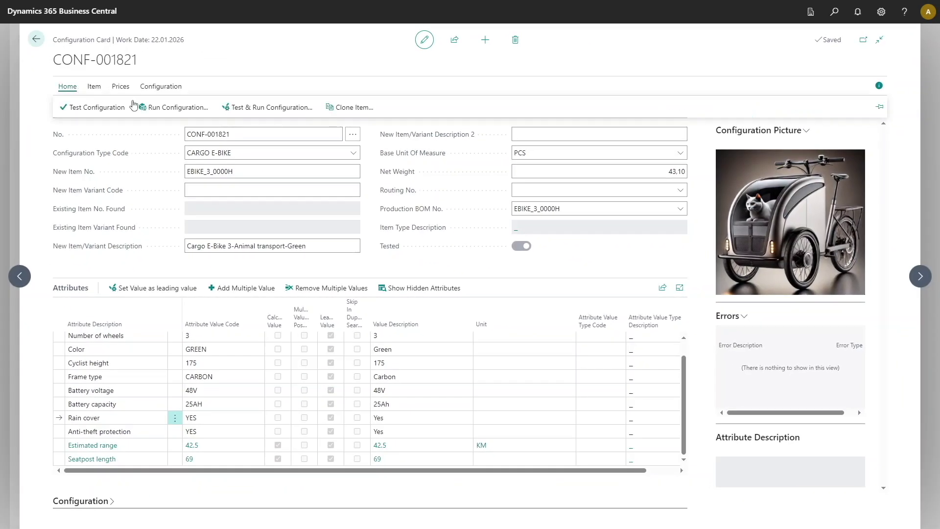
{"action": "left_click", "coordinate": [166, 105]}
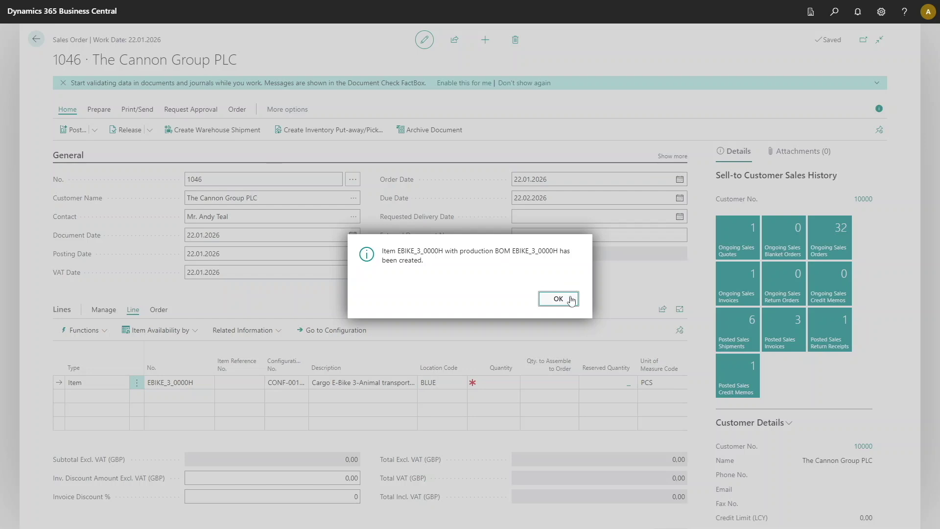
{"action": "left_click", "coordinate": [558, 299]}
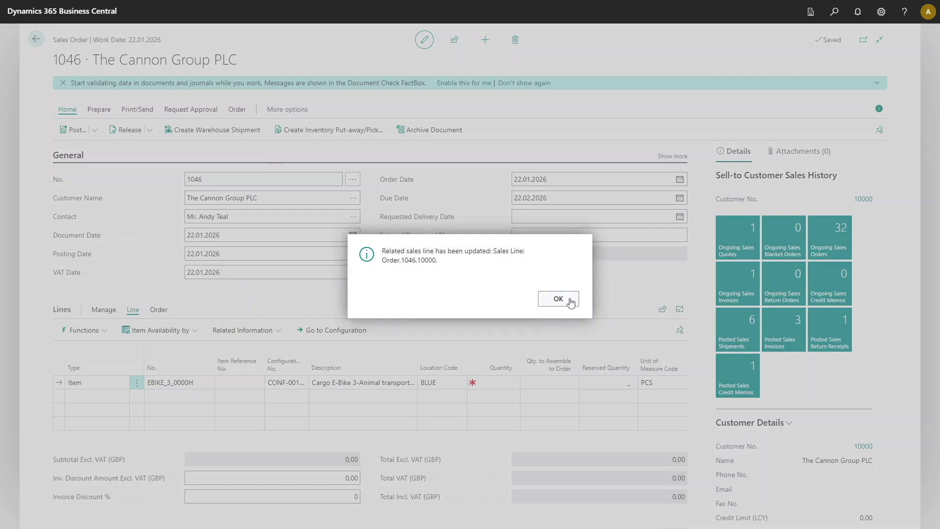
{"action": "left_click", "coordinate": [559, 299]}
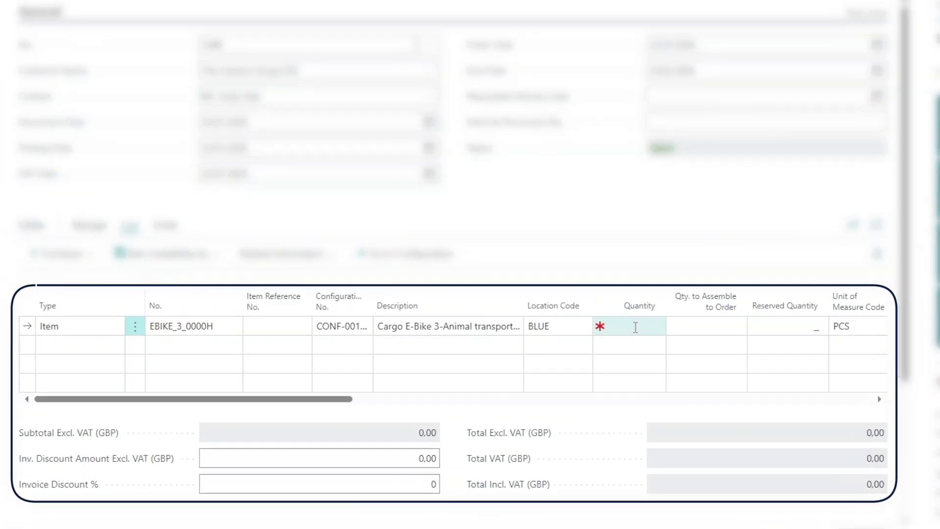
Set the quantity of the configured e-bike line to 3 and check the line's remaining columns.
{"action": "left_click", "coordinate": [627, 331]}
{"action": "type", "text": "3"}
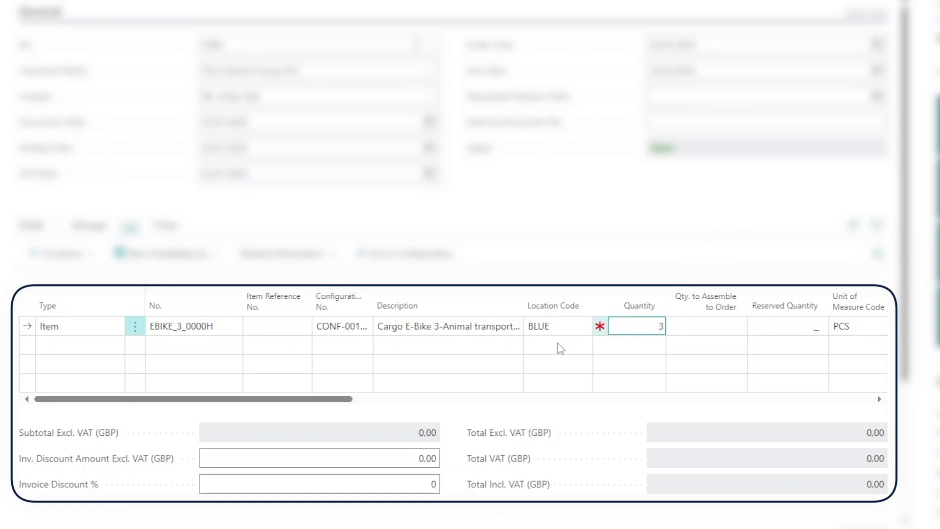
{"action": "left_click_drag", "start_coordinate": [338, 402], "coordinate": [459, 398]}
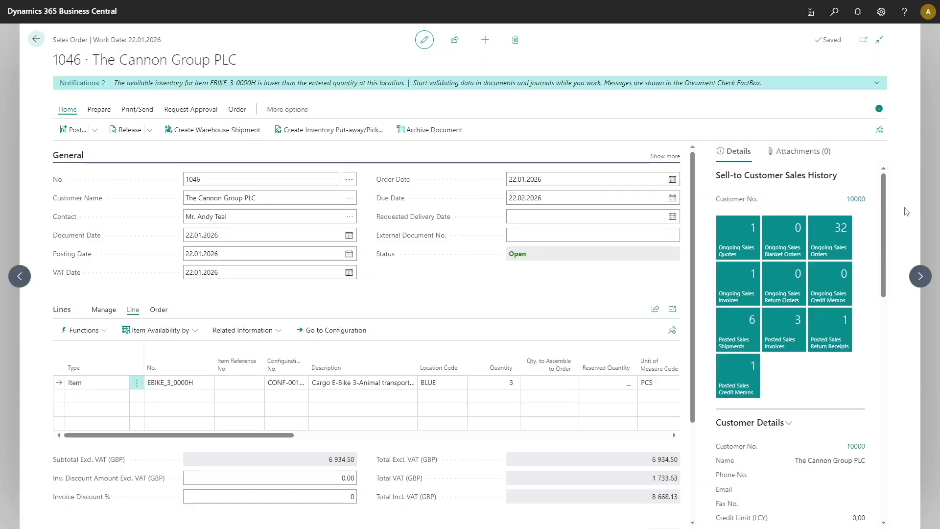
Open the configured item's card from the sales line details and review its fields through the replenishment settings.
{"action": "left_click_drag", "start_coordinate": [882, 208], "coordinate": [881, 320]}
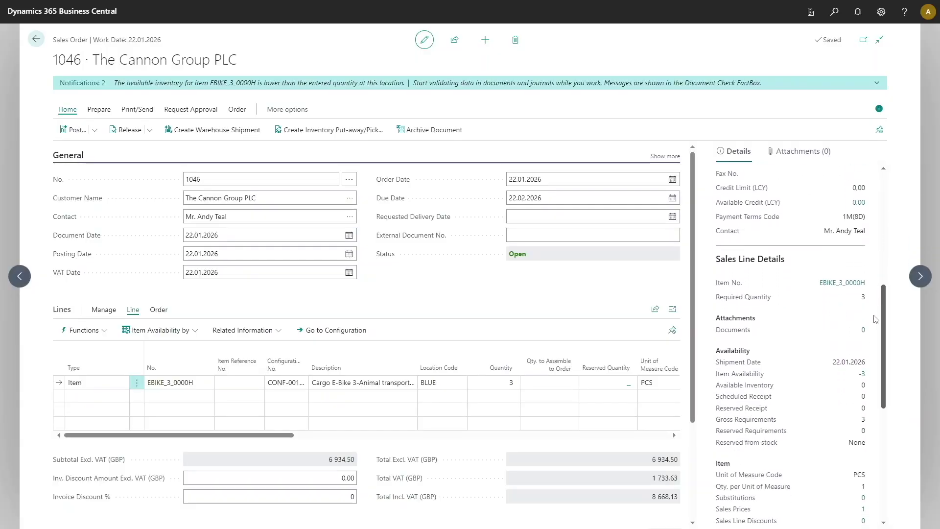
{"action": "left_click", "coordinate": [851, 283]}
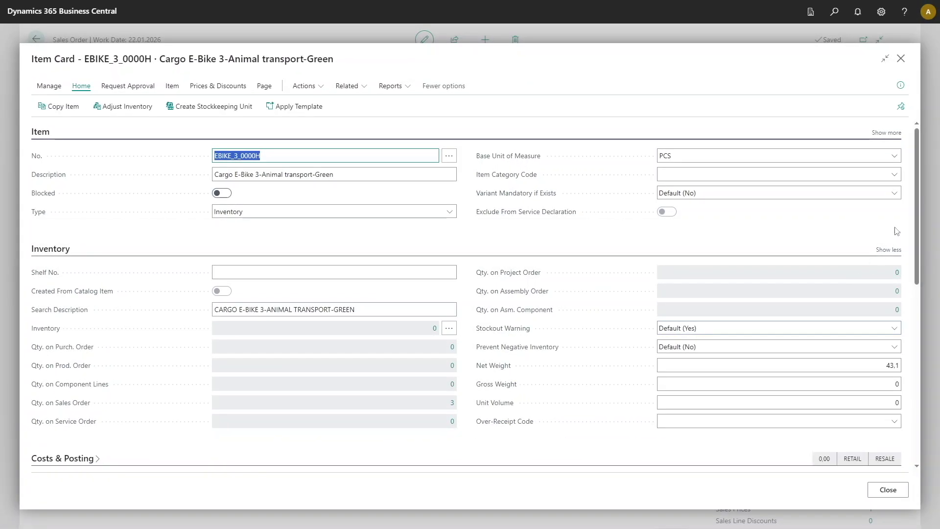
{"action": "left_click_drag", "start_coordinate": [916, 172], "coordinate": [905, 340]}
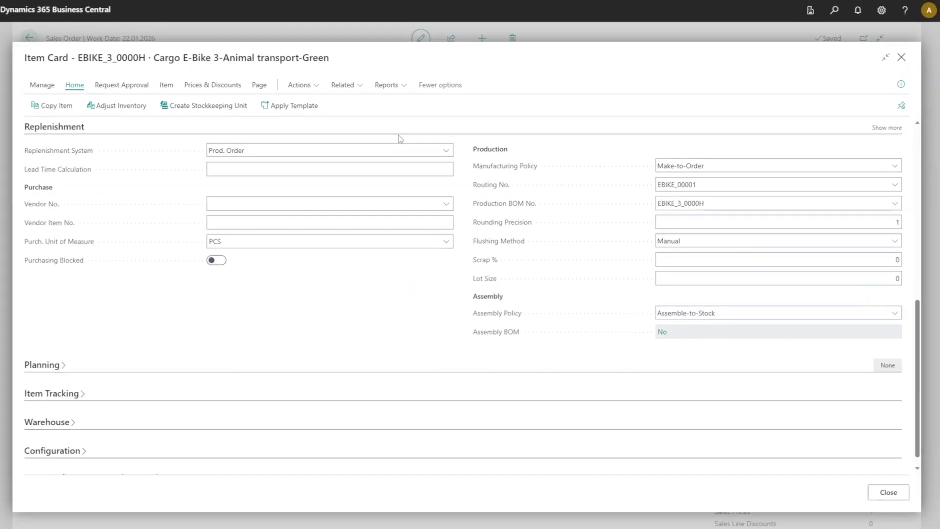
View the translations of the configured item's description and return to the item card.
{"action": "left_click", "coordinate": [348, 91]}
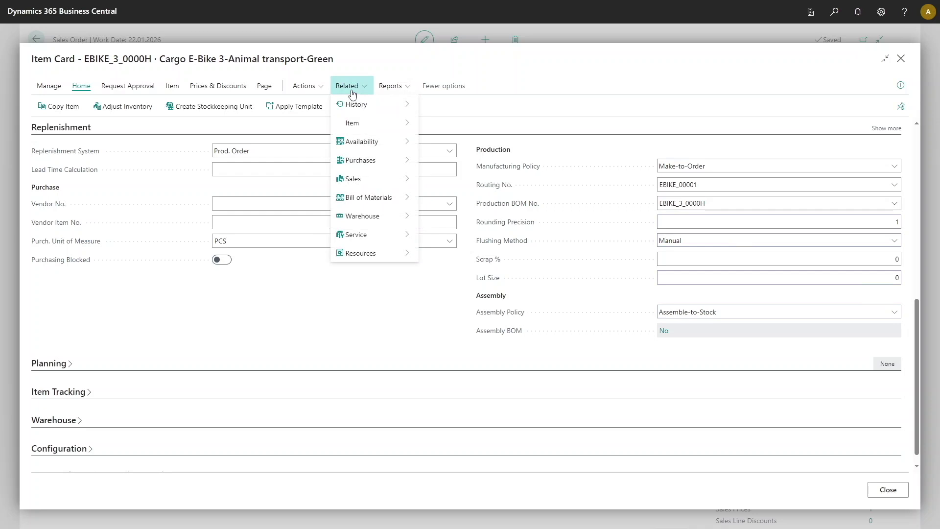
{"action": "mouse_move", "coordinate": [356, 123]}
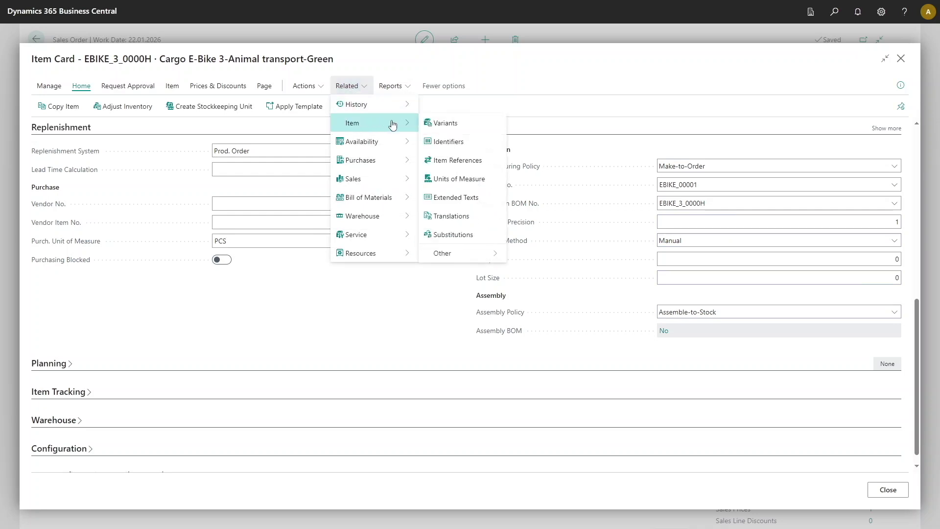
{"action": "left_click", "coordinate": [469, 219]}
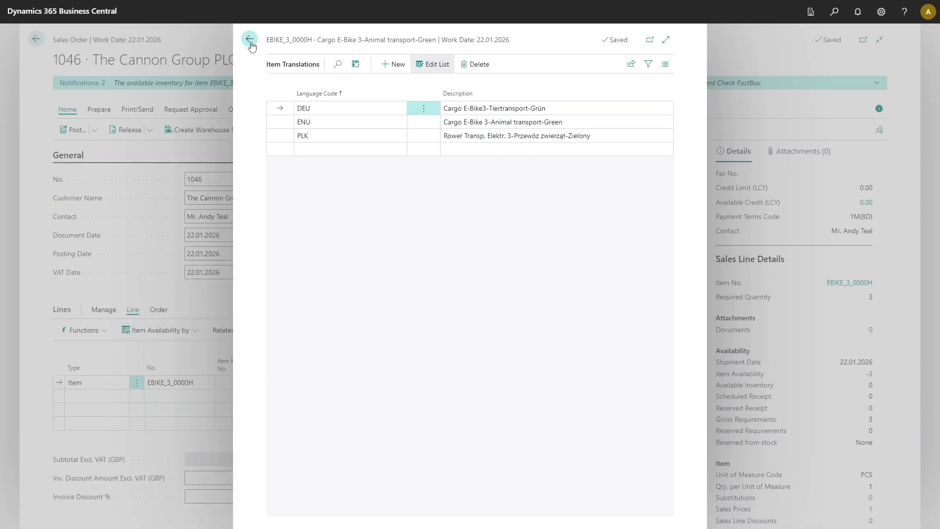
{"action": "left_click", "coordinate": [250, 39]}
Review the item's ENU extended text listing its attributes and return to the item card.
{"action": "left_click", "coordinate": [339, 87]}
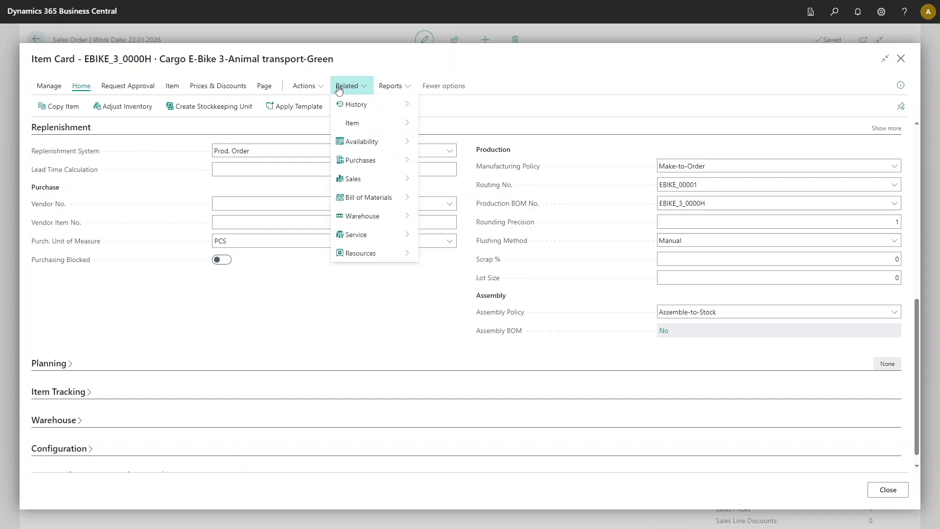
{"action": "mouse_move", "coordinate": [353, 124]}
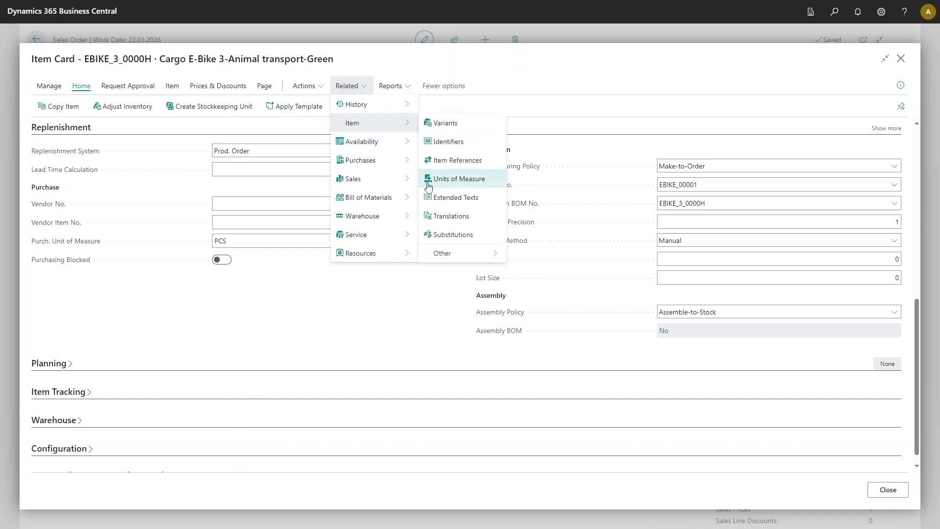
{"action": "left_click", "coordinate": [438, 198]}
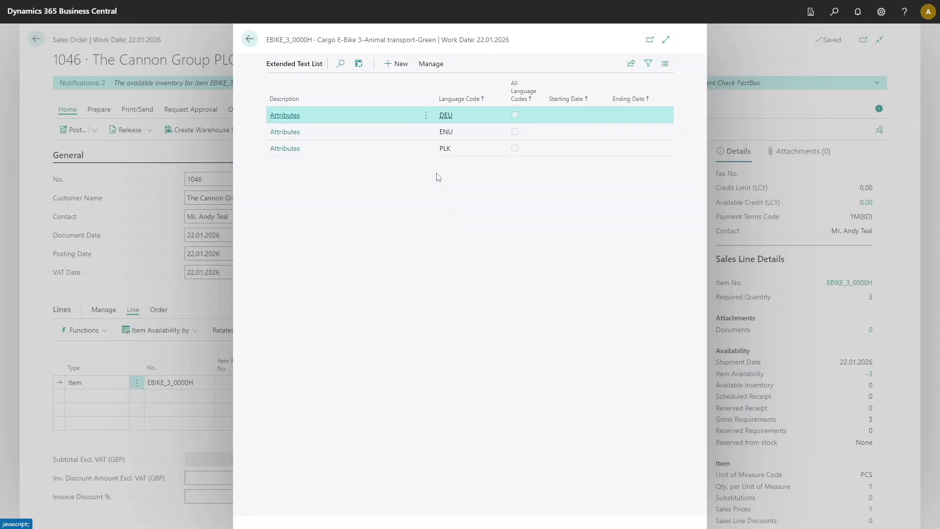
{"action": "left_click", "coordinate": [292, 132]}
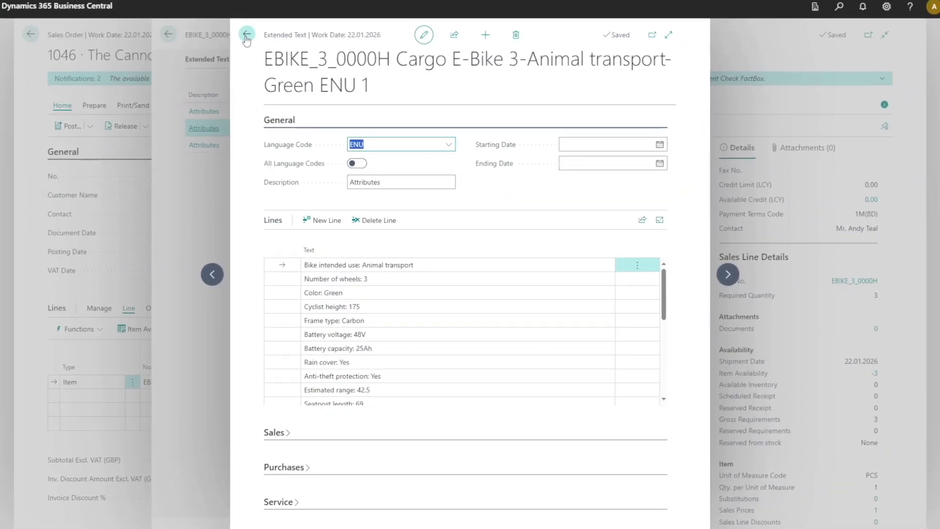
{"action": "left_click", "coordinate": [247, 39]}
{"action": "left_click", "coordinate": [247, 42]}
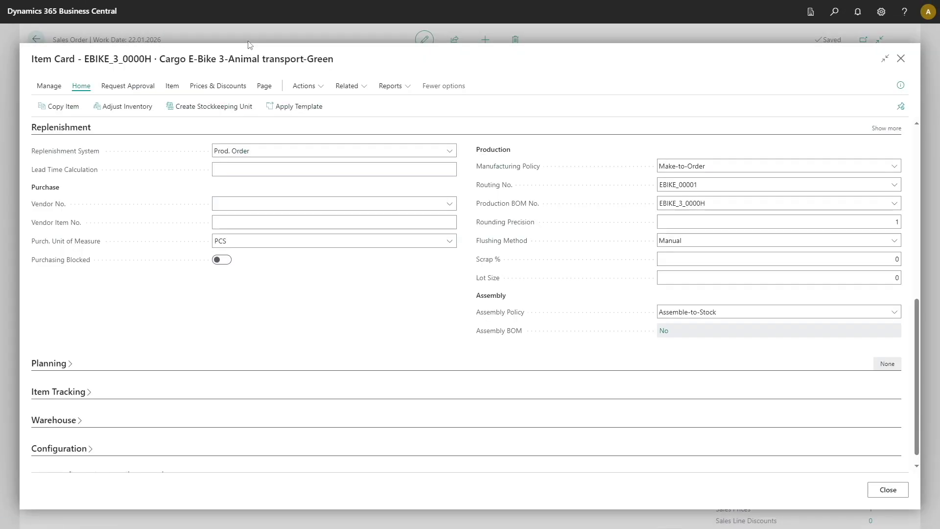
Examine the bill of materials structure of the configured item.
{"action": "left_click", "coordinate": [348, 92]}
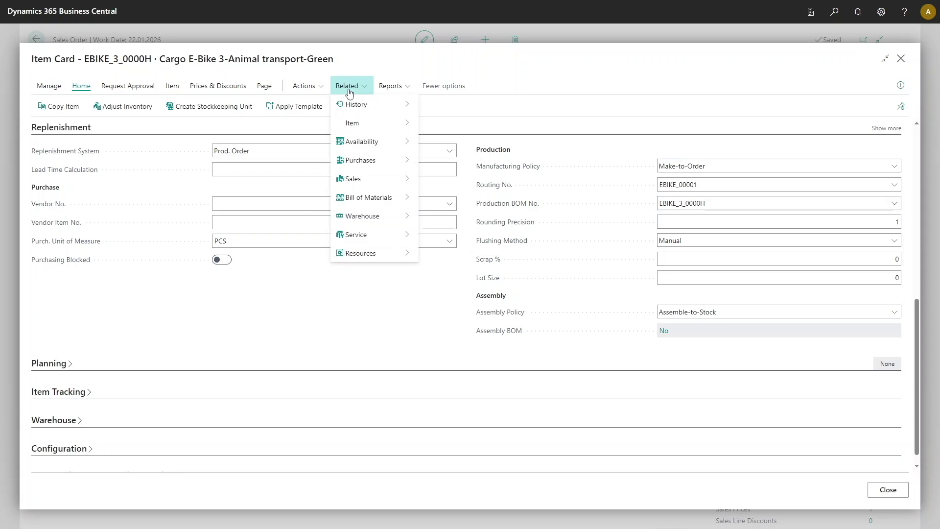
{"action": "mouse_move", "coordinate": [402, 197]}
{"action": "mouse_move", "coordinate": [458, 239]}
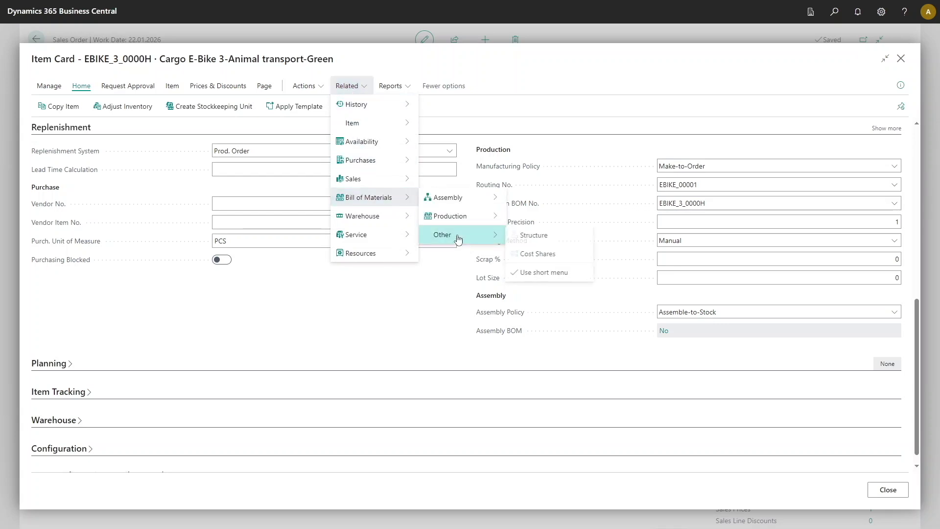
{"action": "left_click", "coordinate": [556, 236]}
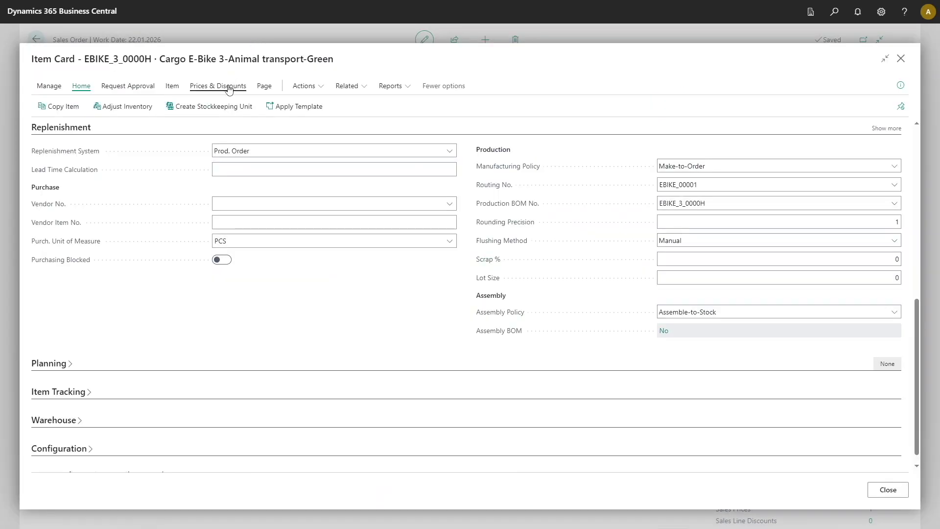
Check the item's sales price list line, including its unit price, and leave the price list.
{"action": "left_click", "coordinate": [229, 87]}
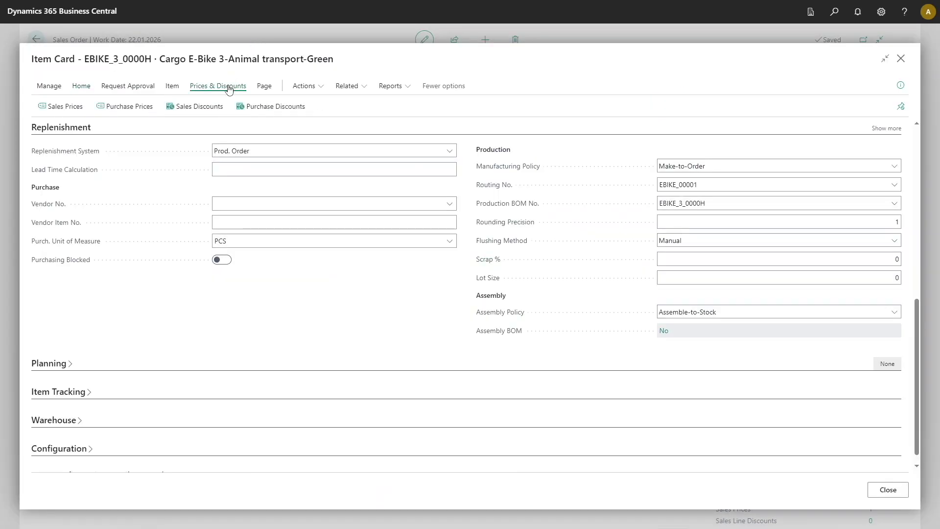
{"action": "left_click", "coordinate": [51, 108]}
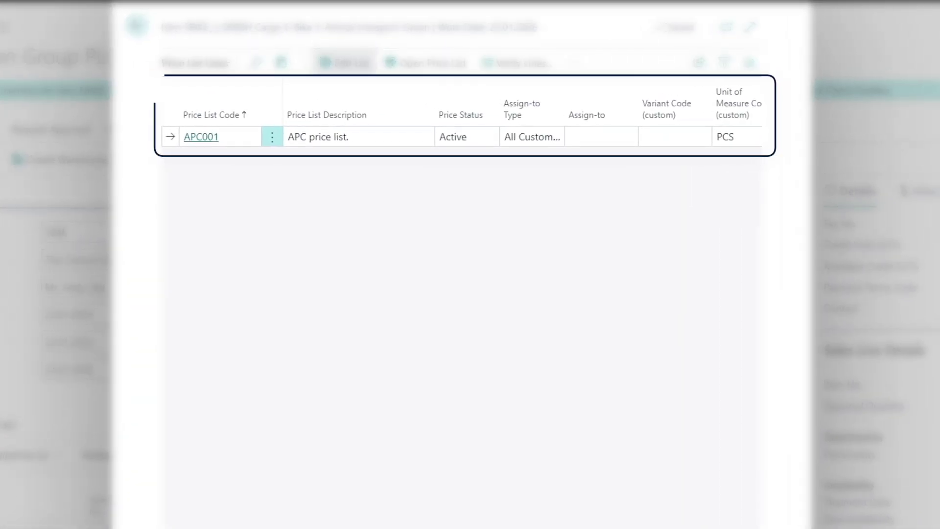
{"action": "scroll", "coordinate": [519, 136], "scroll_direction": "right", "scroll_amount": 5}
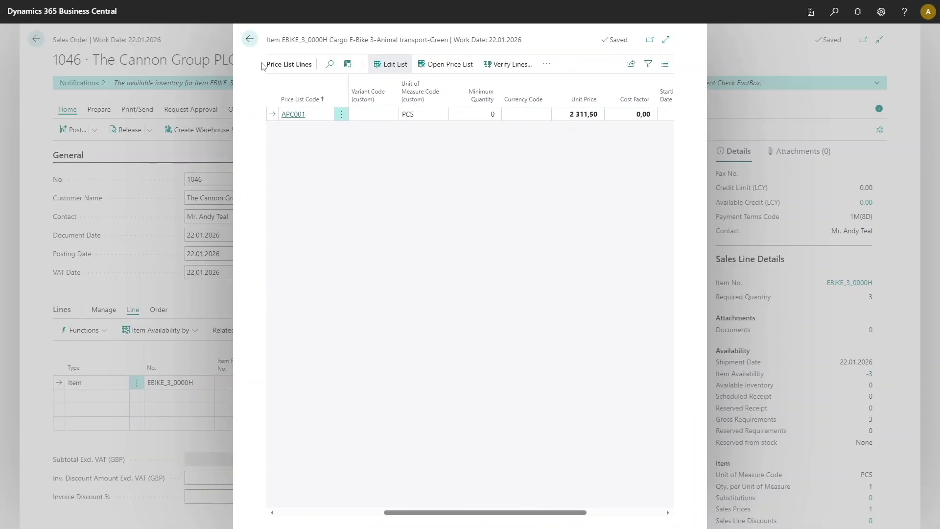
{"action": "left_click", "coordinate": [249, 41]}
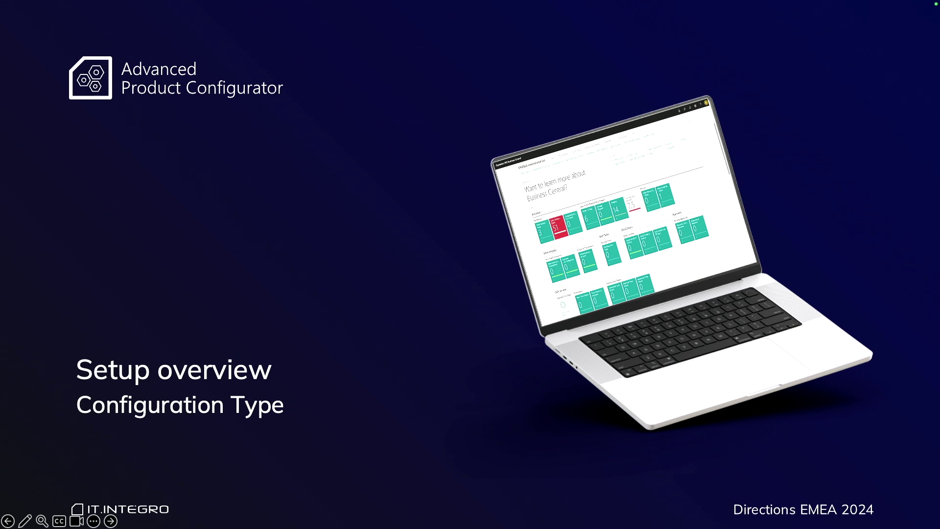
{"action": "key", "text": "Right"}
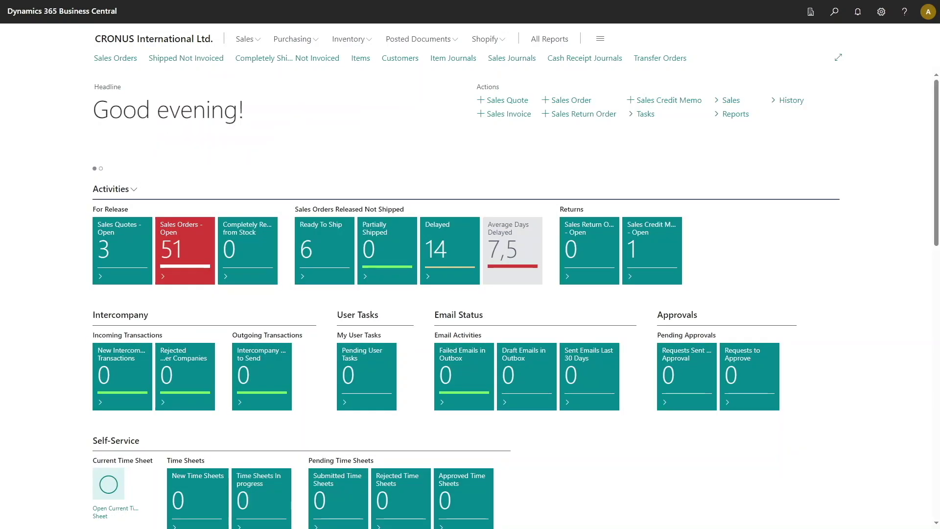
Find the Configuration Types list and open the card of the CARGO E-BIKE configuration type.
{"action": "left_click", "coordinate": [835, 12]}
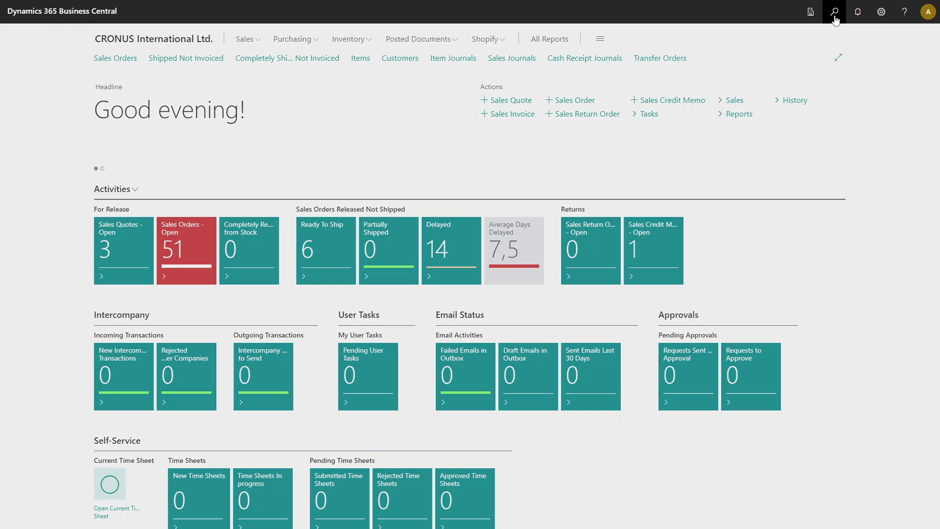
{"action": "type", "text": "configuration types"}
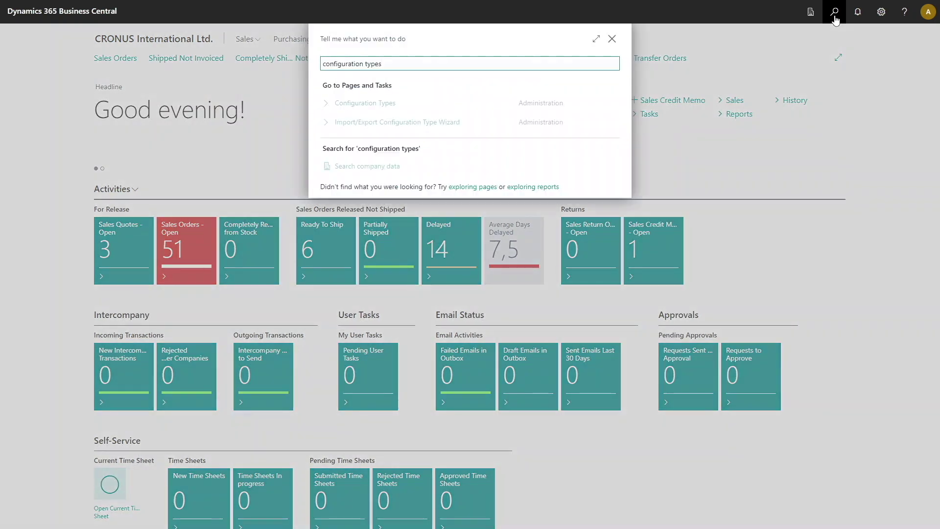
{"action": "left_click", "coordinate": [394, 103]}
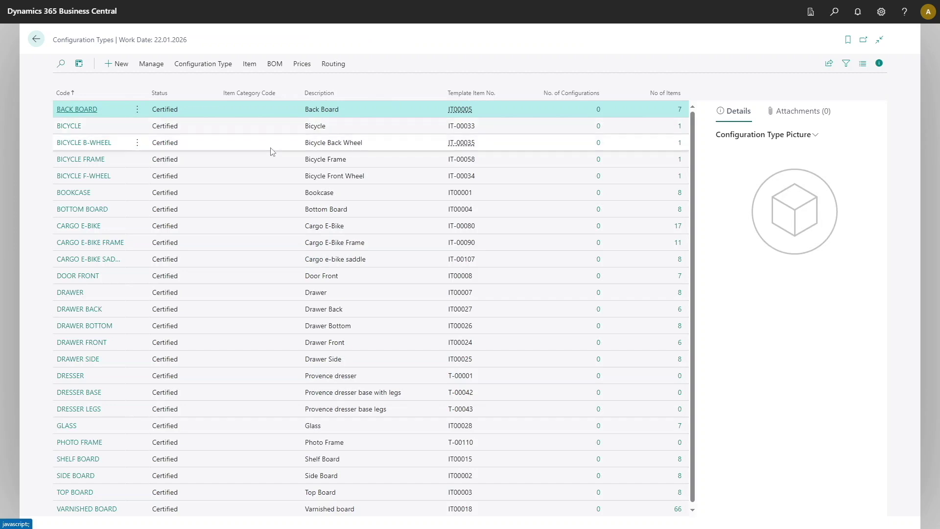
{"action": "left_click", "coordinate": [91, 226]}
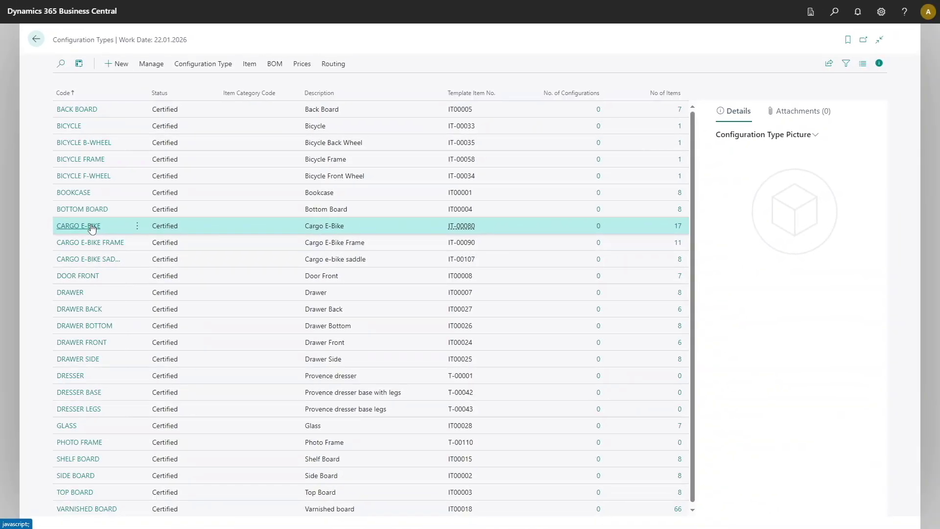
{"action": "left_click", "coordinate": [91, 226]}
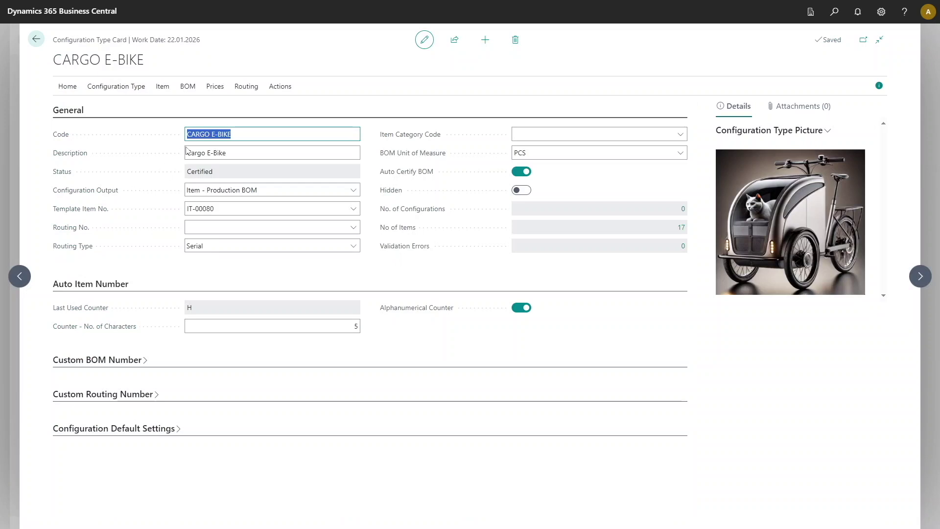
Review the attributes of the cargo e-bike configuration type, including the available values of the Battery capacity attribute.
{"action": "left_click", "coordinate": [147, 88]}
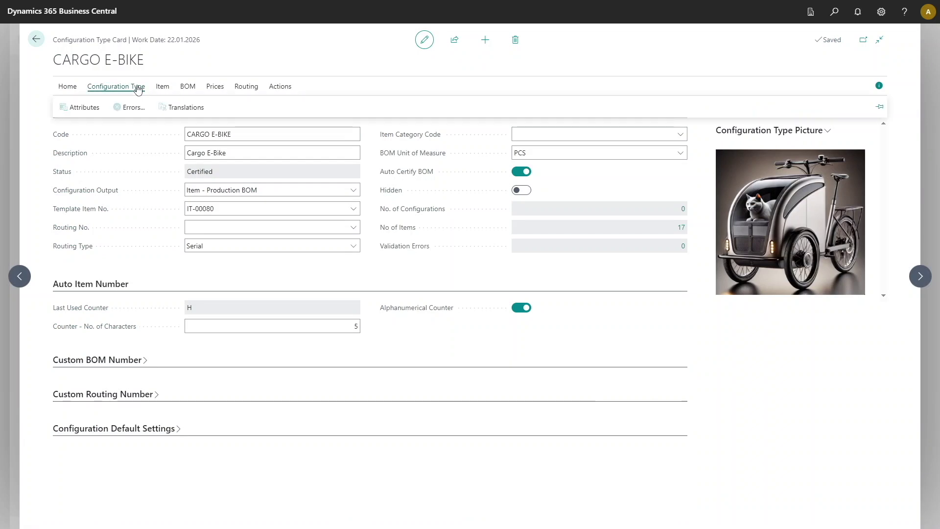
{"action": "left_click", "coordinate": [91, 112]}
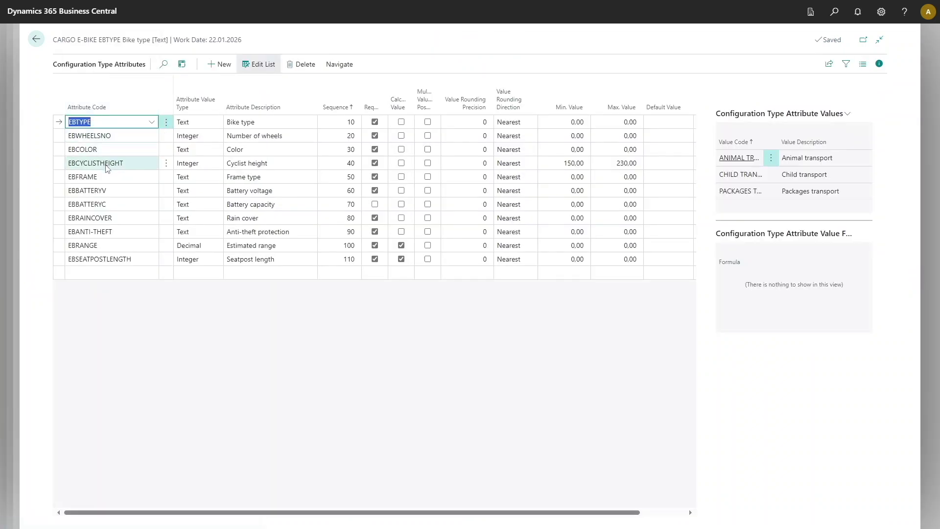
{"action": "left_click", "coordinate": [109, 205]}
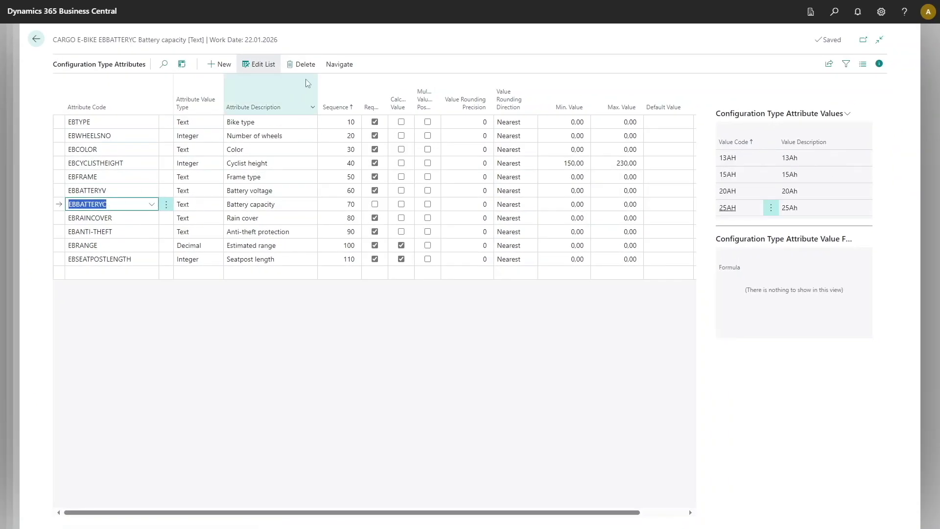
Examine the conditions on the 13AH value of the Battery capacity attribute and return to the configuration type card.
{"action": "left_click", "coordinate": [339, 67]}
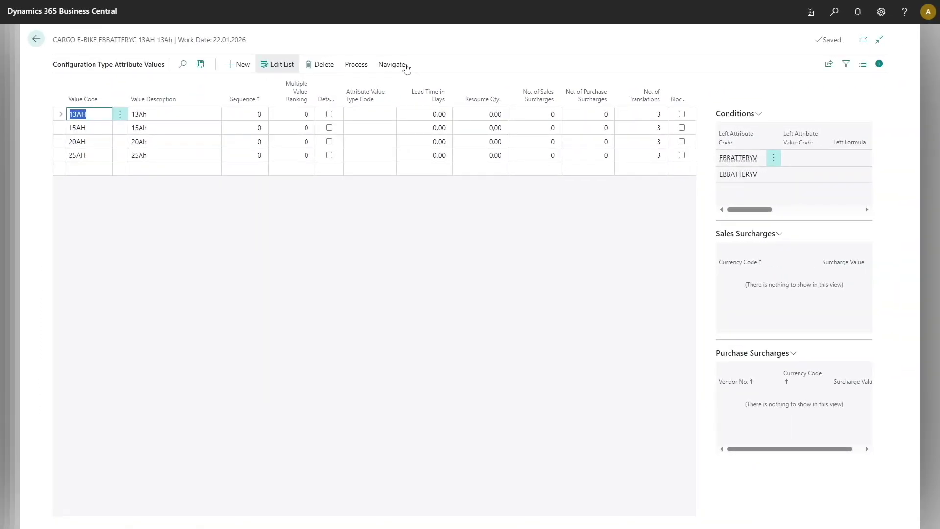
{"action": "left_click", "coordinate": [392, 64]}
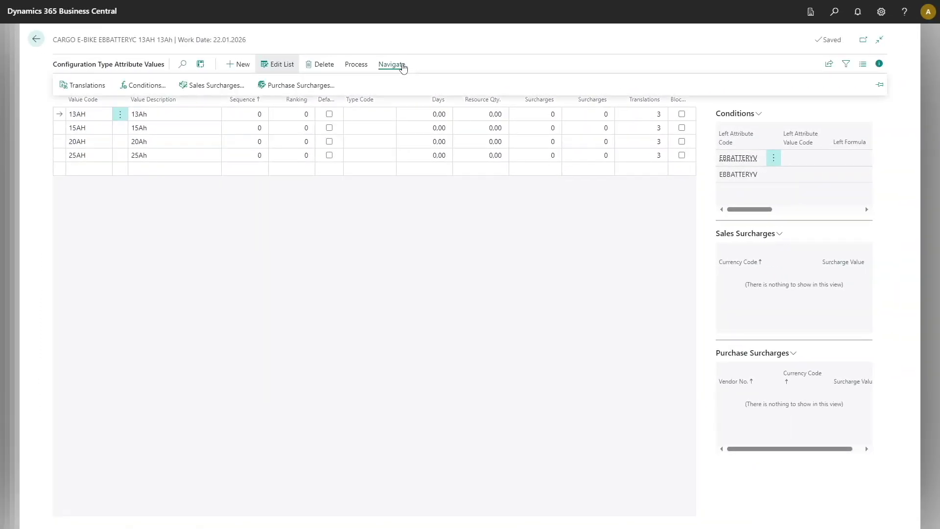
{"action": "left_click", "coordinate": [151, 91]}
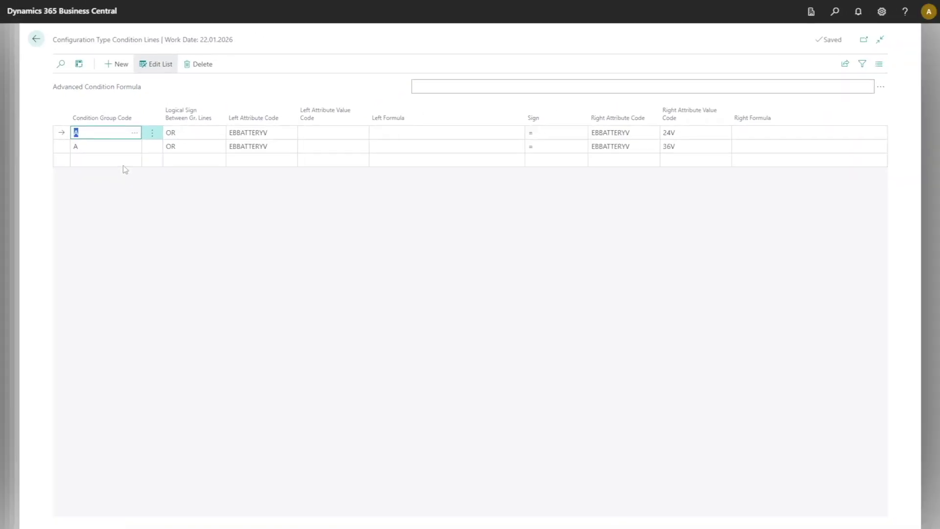
{"action": "left_click", "coordinate": [37, 40]}
{"action": "left_click", "coordinate": [39, 43]}
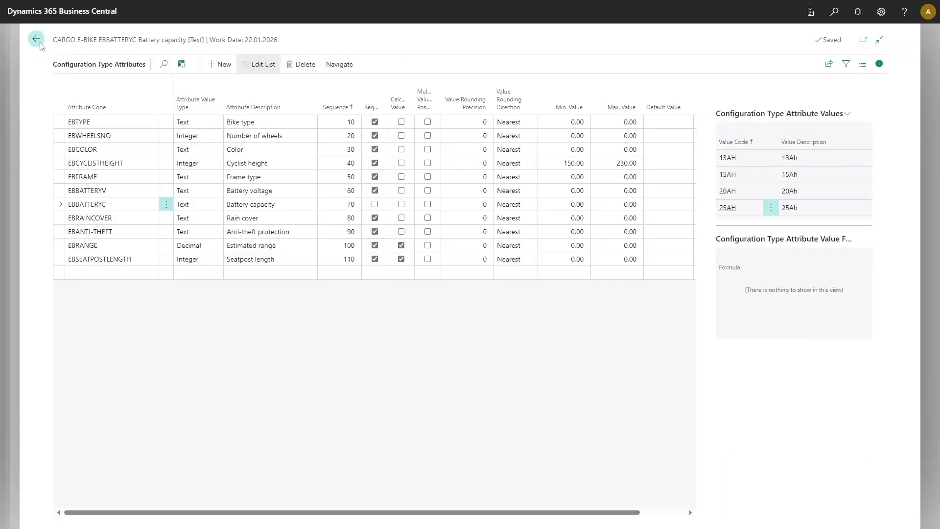
{"action": "left_click", "coordinate": [40, 43]}
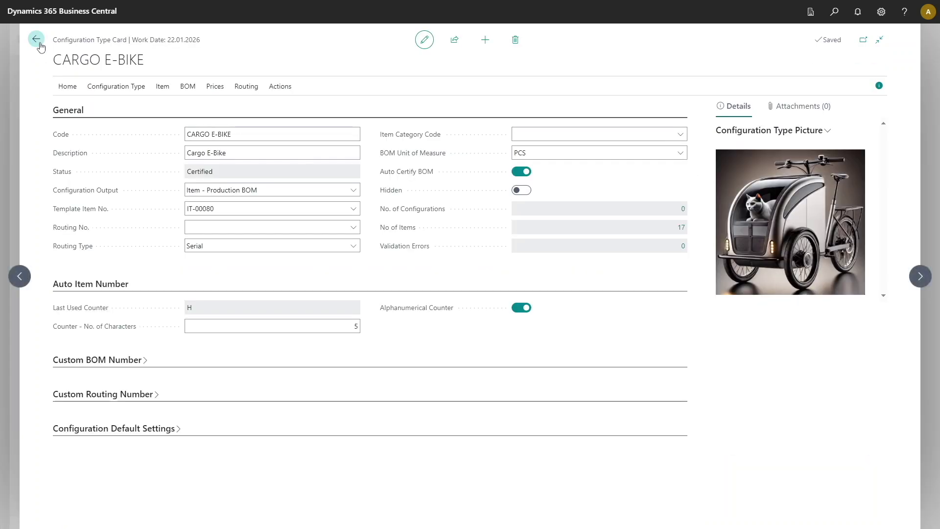
View the BOM template's component groups and open the BOM lines of the ACCESSORIES group.
{"action": "left_click", "coordinate": [187, 88]}
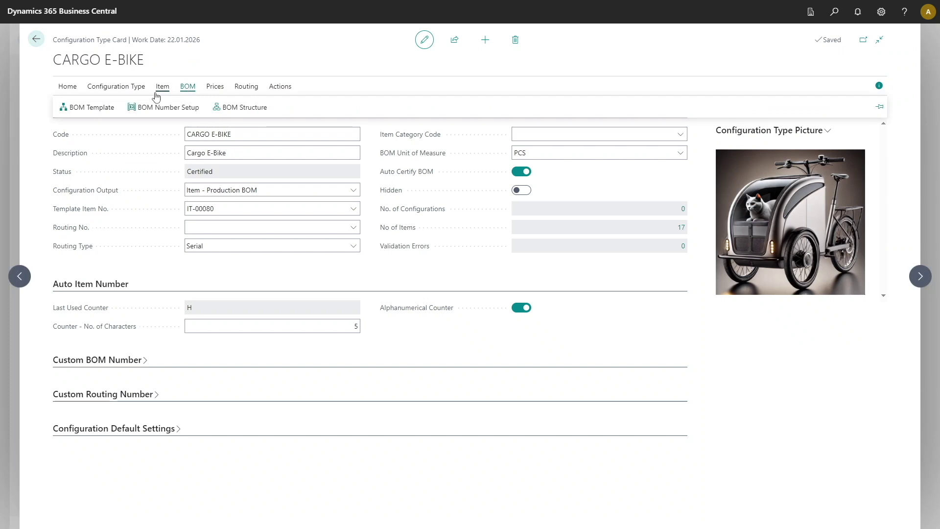
{"action": "left_click", "coordinate": [105, 108]}
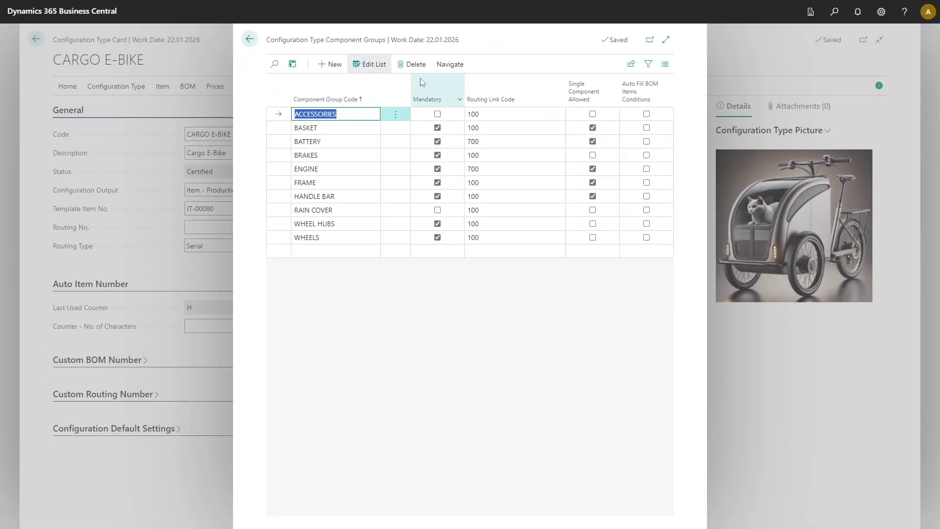
{"action": "left_click", "coordinate": [444, 67]}
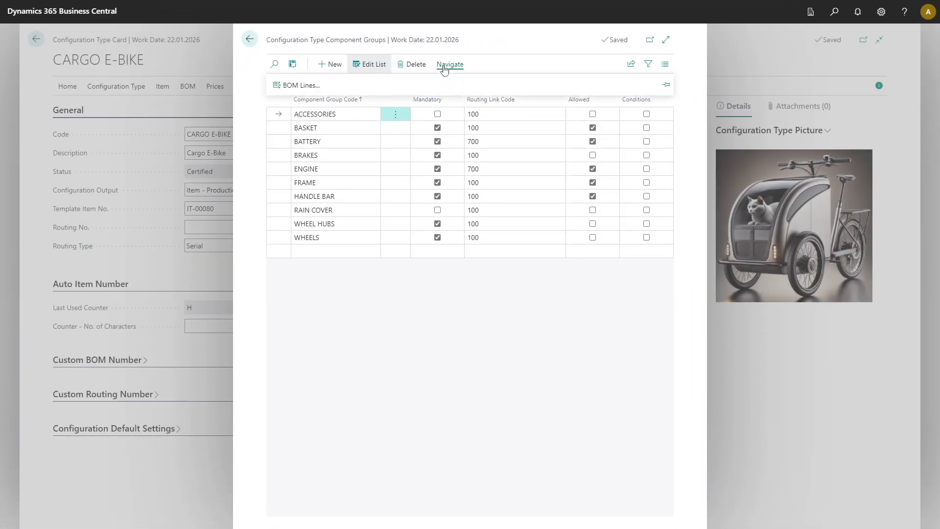
{"action": "left_click", "coordinate": [294, 87]}
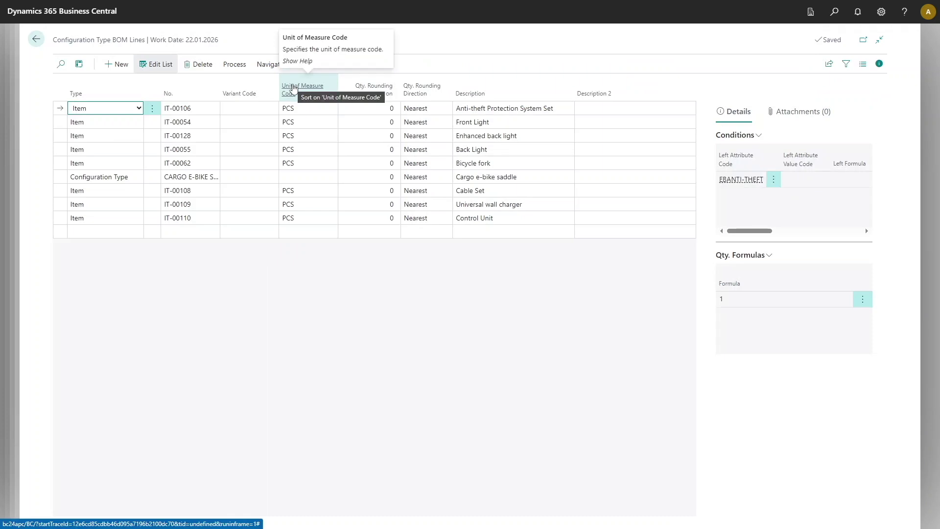
Examine the conditions on the Enhanced back light BOM line and return to the BOM lines.
{"action": "left_click", "coordinate": [492, 140]}
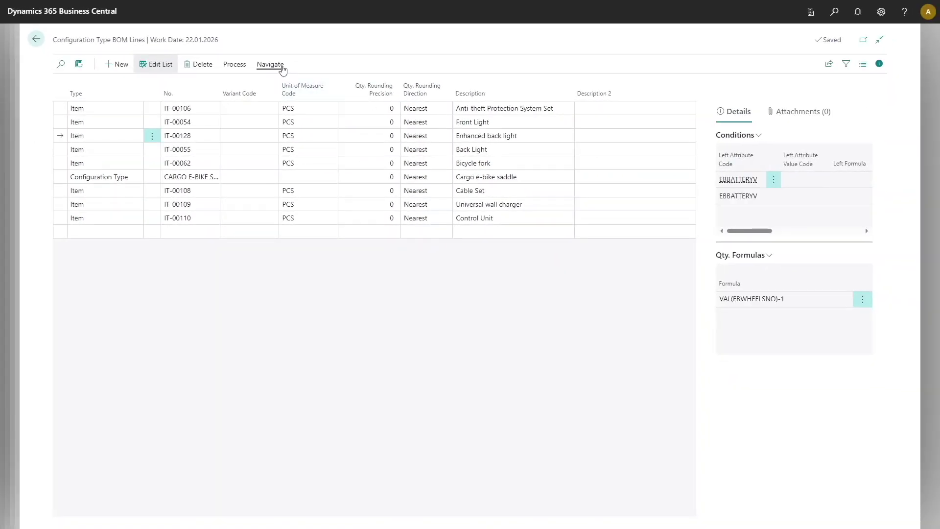
{"action": "left_click", "coordinate": [274, 66]}
{"action": "left_click", "coordinate": [87, 85]}
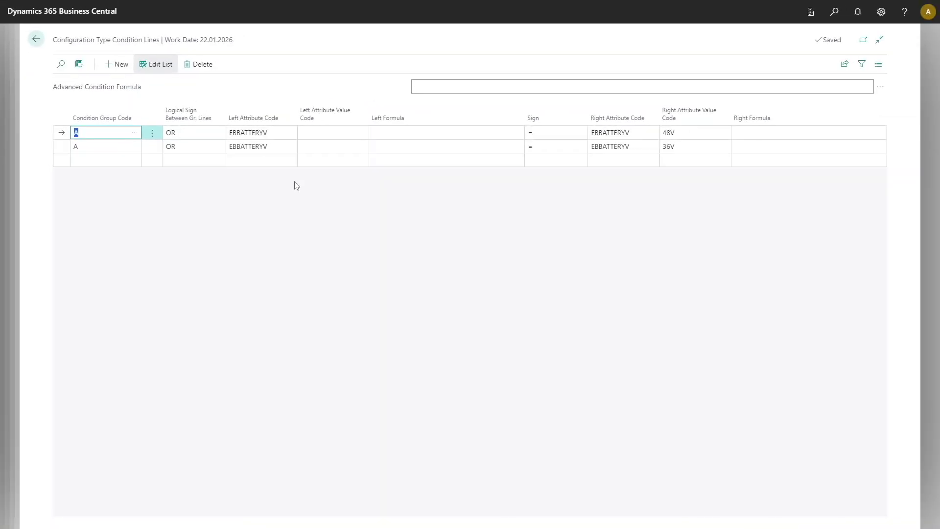
{"action": "key", "text": "Escape"}
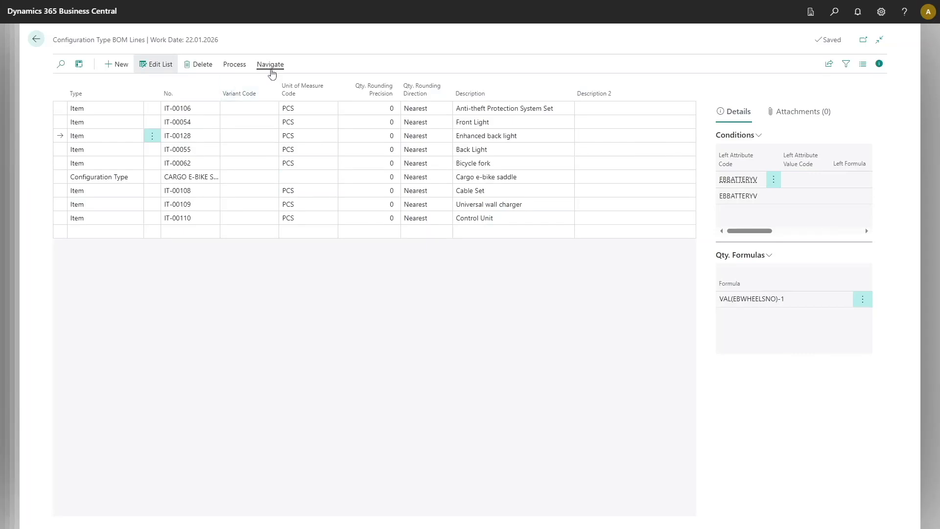
Check the quantity formula of the Enhanced back light BOM line and return to the configuration type card.
{"action": "left_click", "coordinate": [270, 64]}
{"action": "left_click", "coordinate": [178, 86]}
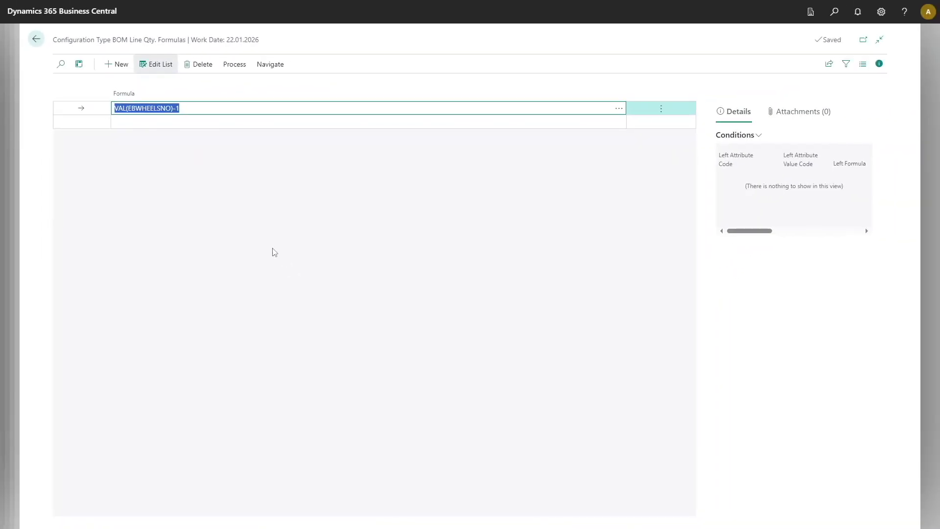
{"action": "key", "text": "Escape"}
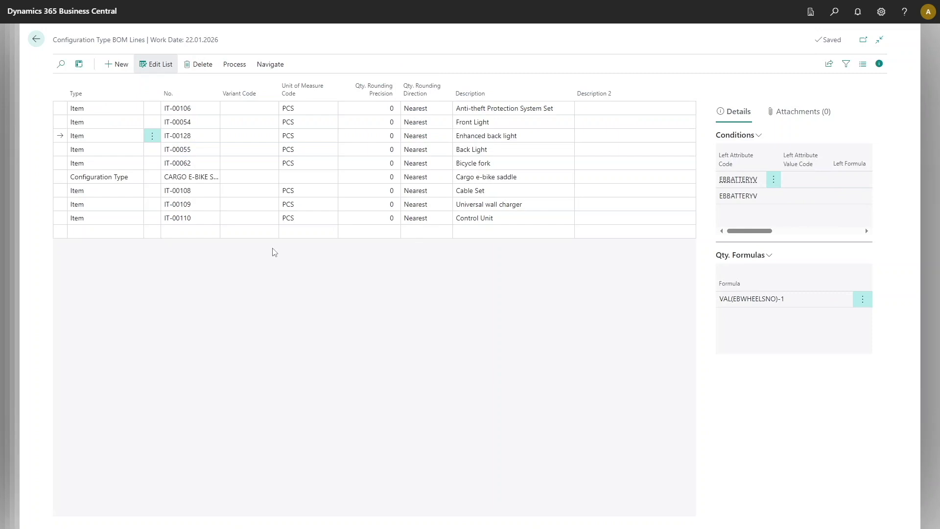
{"action": "key", "text": "Escape"}
{"action": "key", "text": "Escape"}
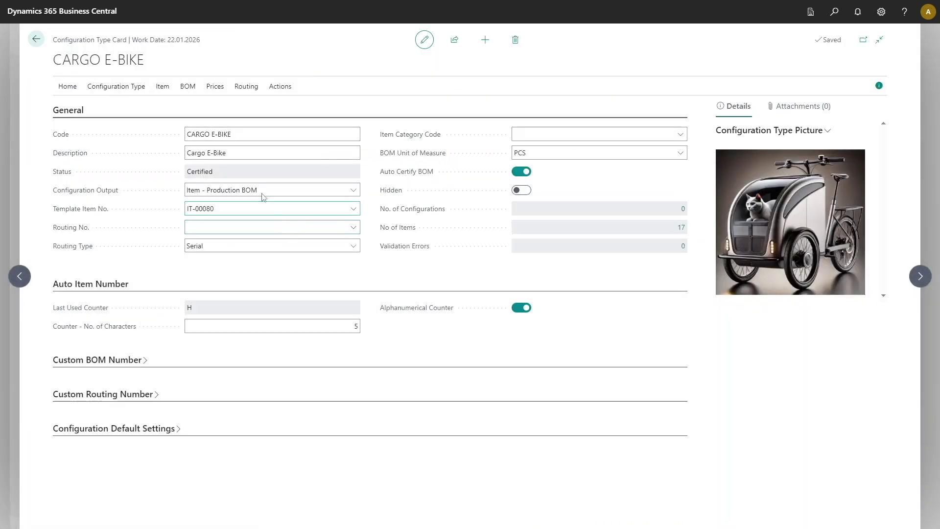
Show the item-related setup options of the cargo e-bike configuration type.
{"action": "left_click", "coordinate": [163, 87]}
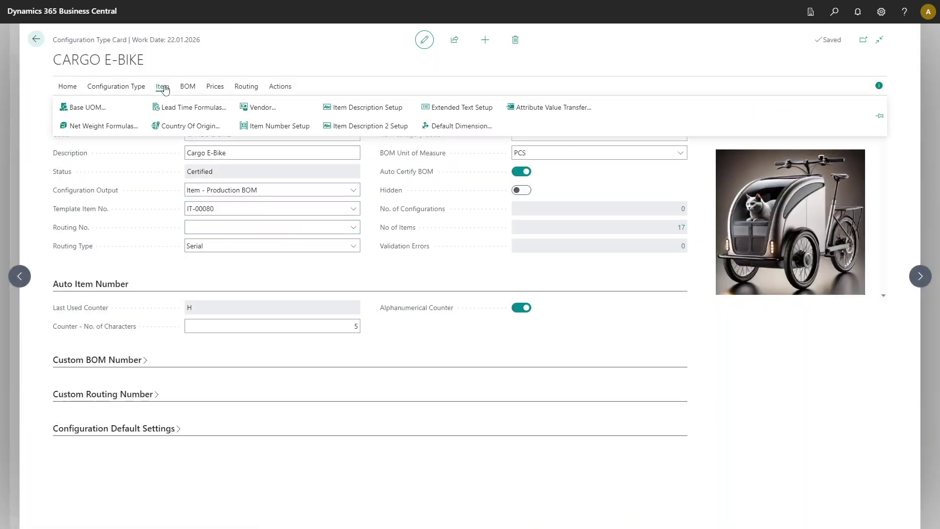
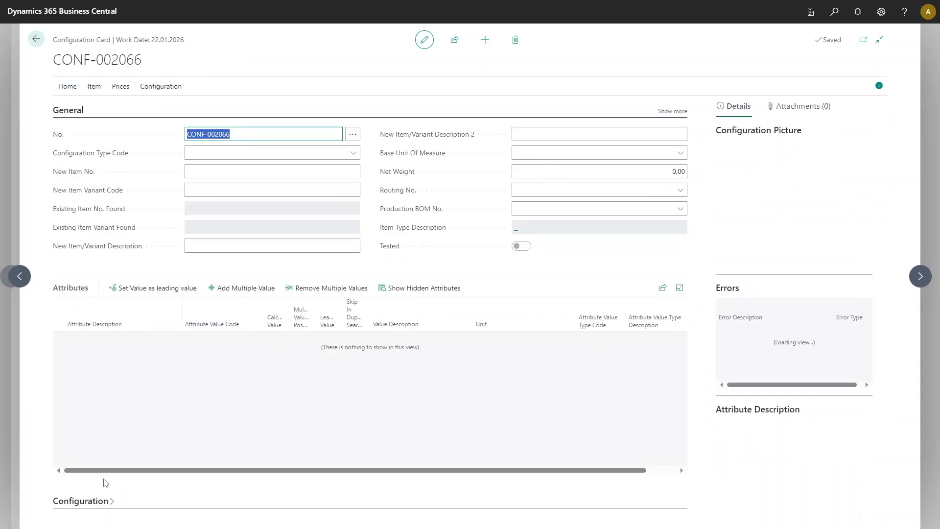
Choose the BOOKCASE configuration type and set the furniture width to 120 cm, height to 169 cm and depth to 48 cm.
{"action": "left_click", "coordinate": [353, 153]}
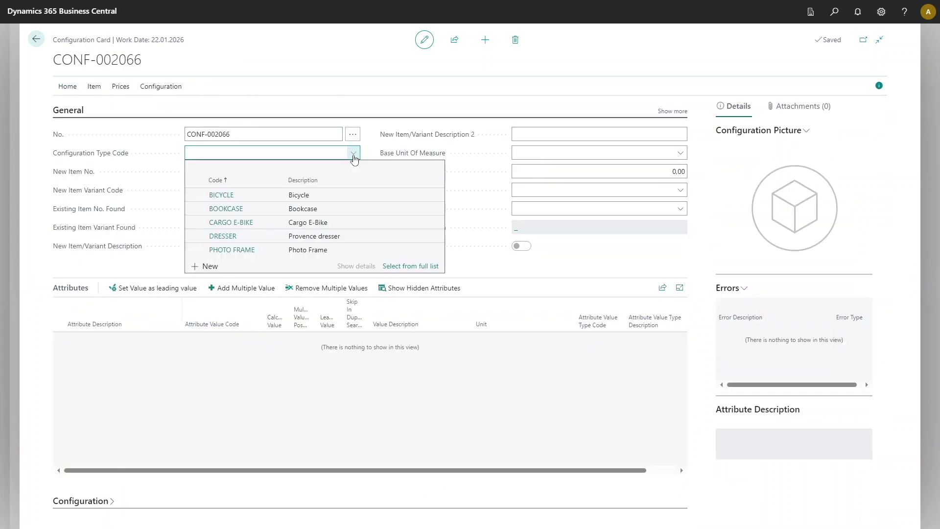
{"action": "left_click", "coordinate": [233, 209]}
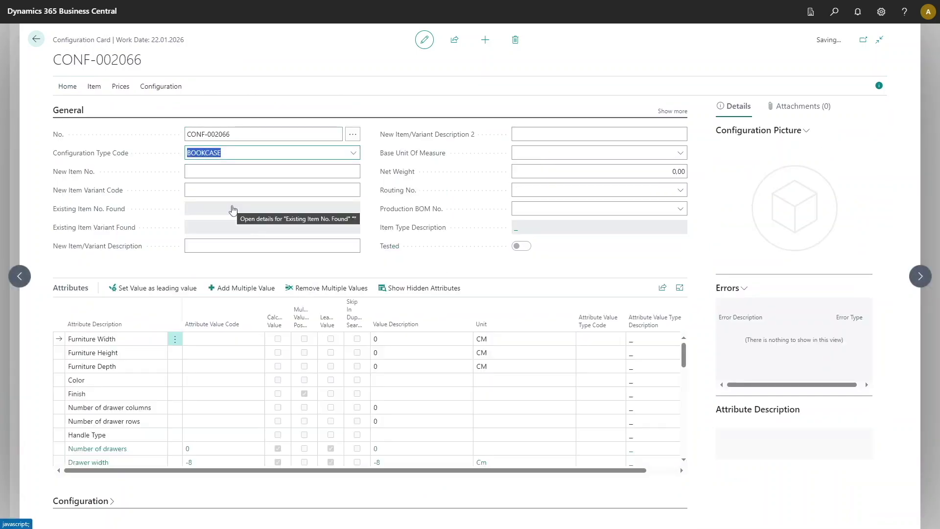
{"action": "left_click", "coordinate": [212, 336]}
{"action": "type", "text": "1"}
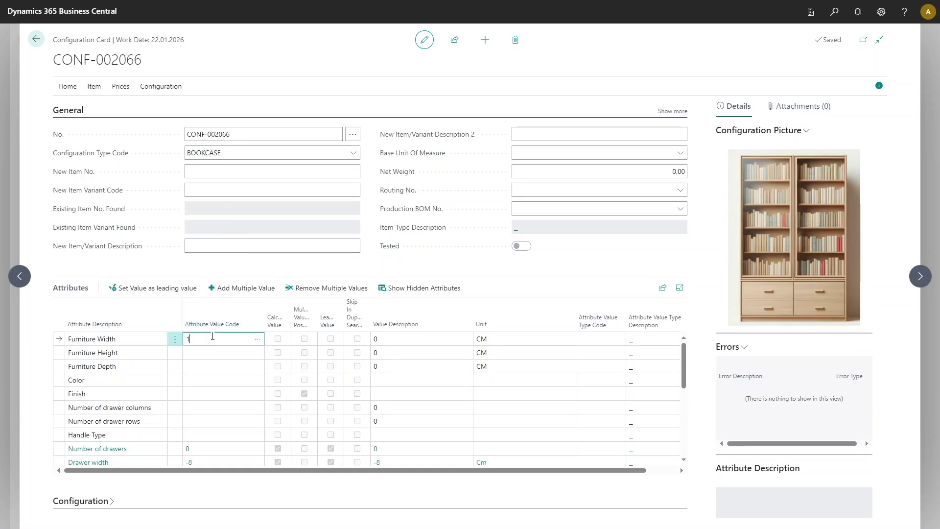
{"action": "type", "text": "20"}
{"action": "left_click", "coordinate": [205, 353]}
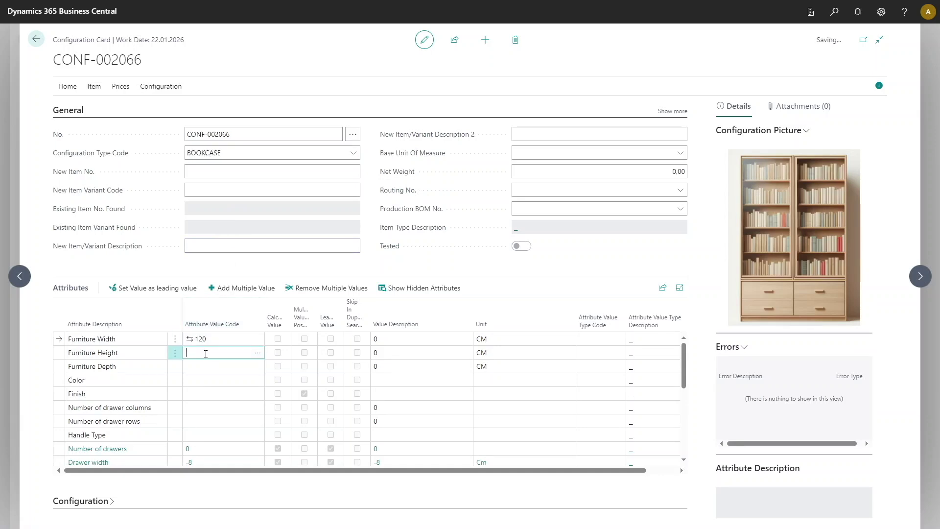
{"action": "type", "text": "16"}
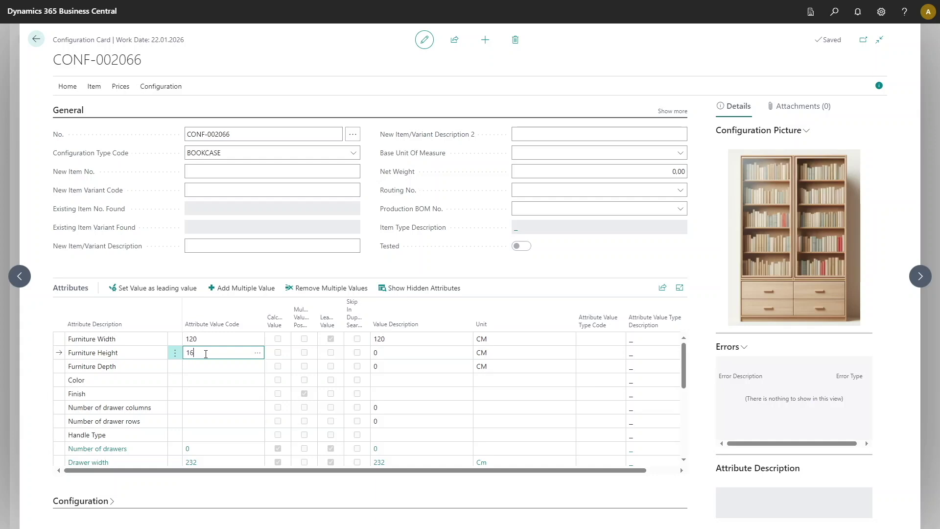
{"action": "type", "text": "9"}
{"action": "left_click", "coordinate": [207, 367]}
{"action": "type", "text": "48"}
Set the bookcase's Color attribute to NATURAL WOOD and its Finish attribute to MATTE.
{"action": "left_click", "coordinate": [247, 379]}
{"action": "left_click", "coordinate": [257, 380]}
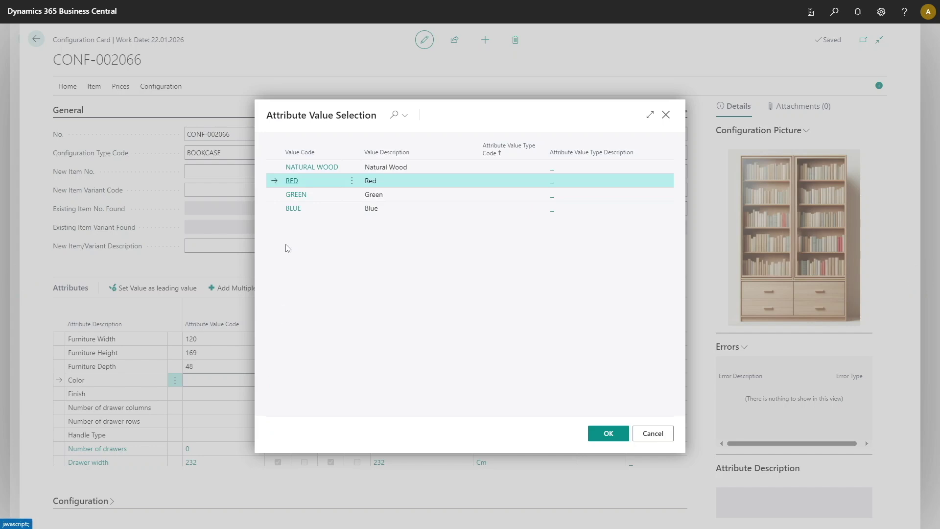
{"action": "left_click", "coordinate": [292, 167]}
{"action": "left_click", "coordinate": [227, 394]}
{"action": "left_click", "coordinate": [258, 393]}
{"action": "left_click", "coordinate": [295, 167]}
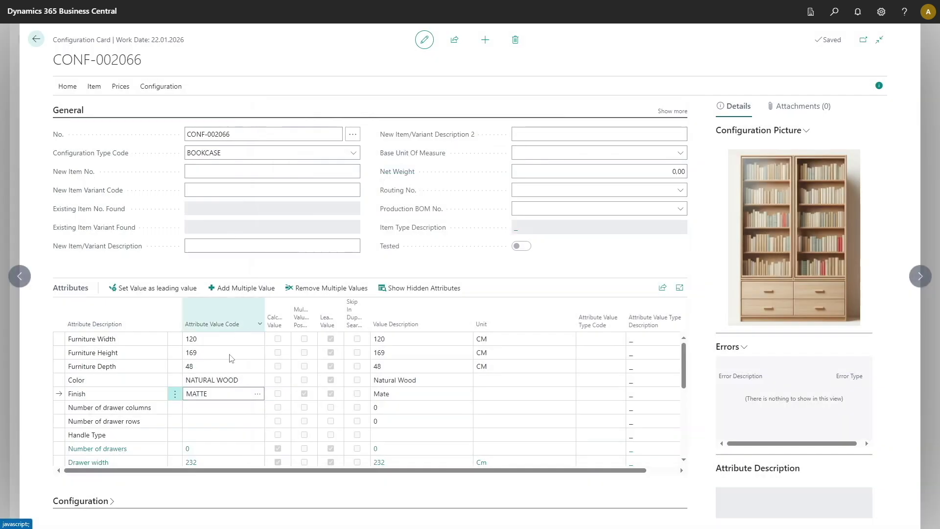
Set the bookcase's number of drawer columns to 2, number of drawer rows to 2, and handle type to TYPE 1.
{"action": "left_click", "coordinate": [216, 407]}
{"action": "type", "text": "2"}
{"action": "left_click", "coordinate": [216, 421]}
{"action": "type", "text": "2"}
{"action": "left_click", "coordinate": [210, 438]}
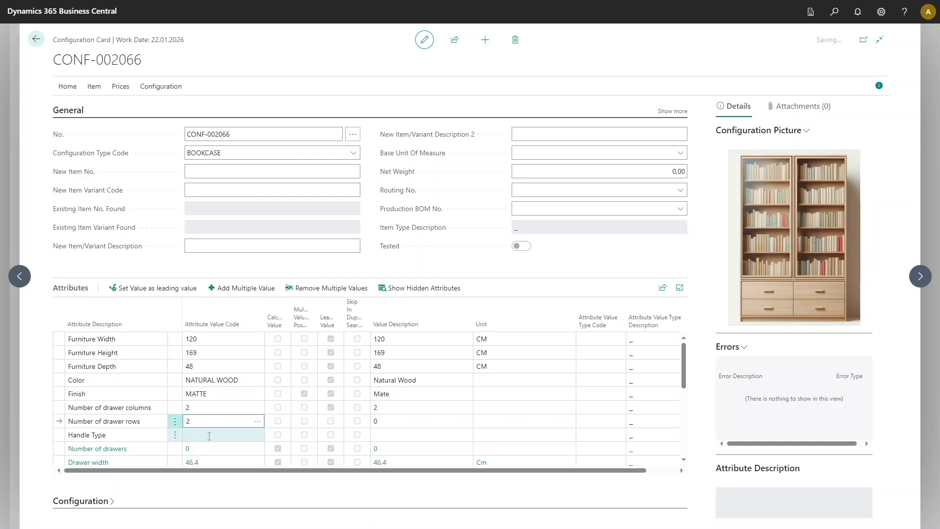
{"action": "left_click", "coordinate": [257, 435]}
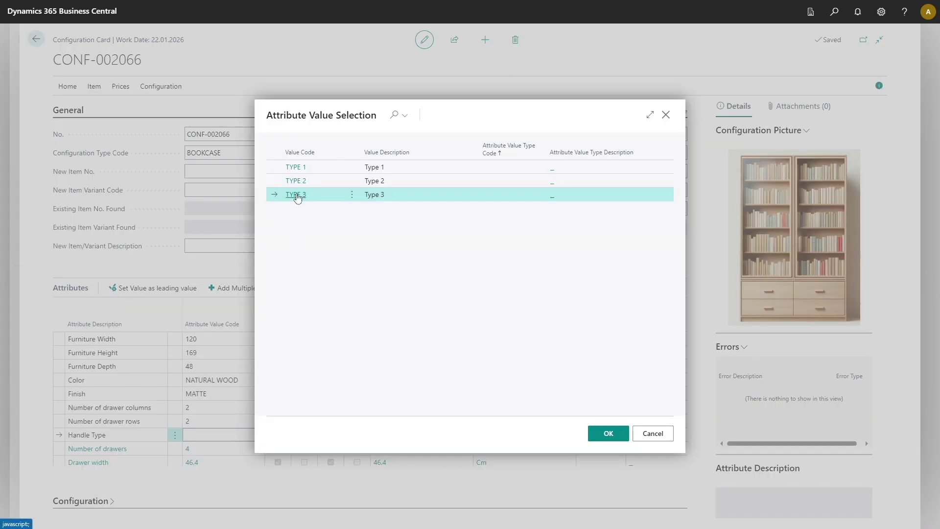
{"action": "left_click", "coordinate": [296, 168]}
Test and run the bookcase configuration to create its item, and set the quantity on the sales order line to 3.
{"action": "left_click", "coordinate": [64, 87]}
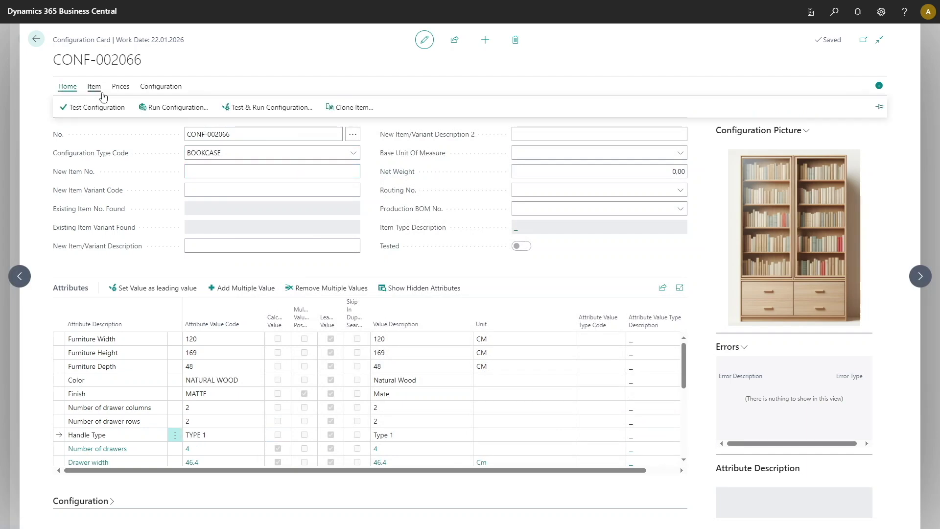
{"action": "left_click", "coordinate": [265, 112]}
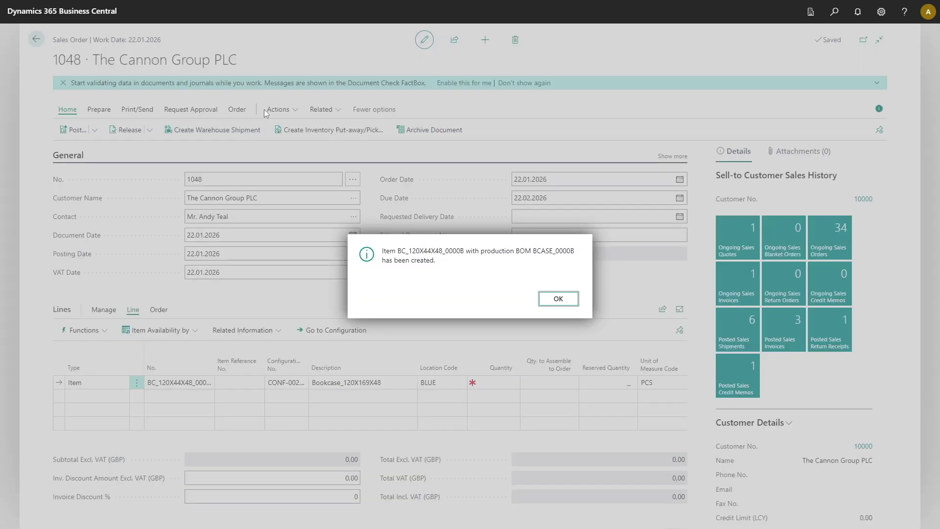
{"action": "left_click", "coordinate": [550, 300]}
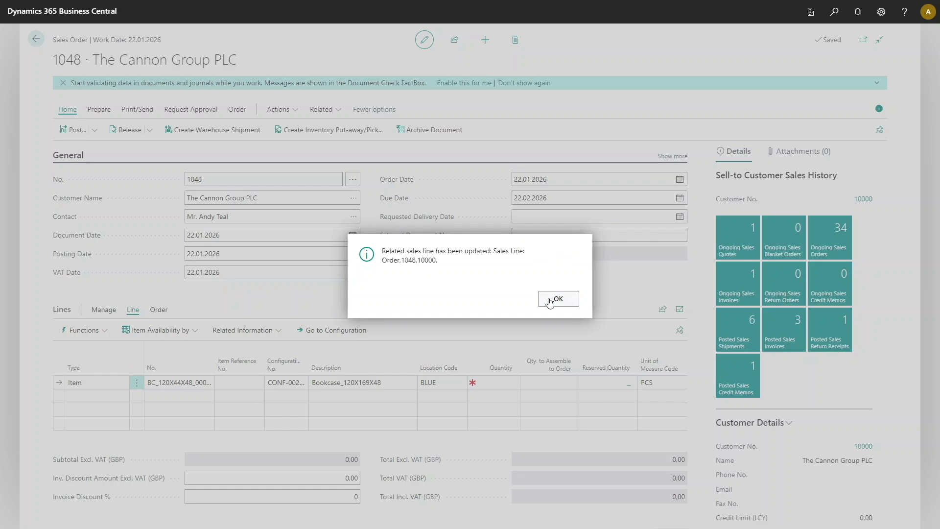
{"action": "left_click", "coordinate": [549, 299]}
{"action": "left_click", "coordinate": [499, 384]}
{"action": "type", "text": "3"}
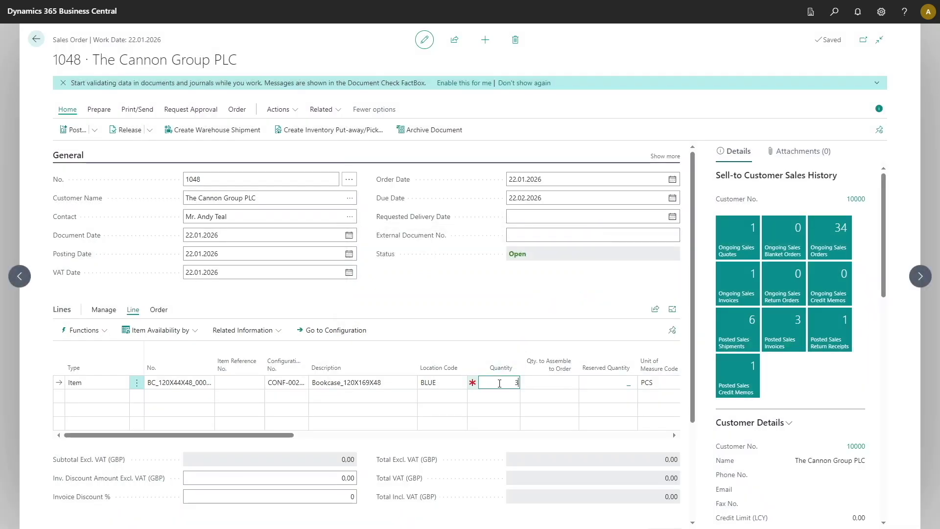
Plan the sales order and create a Firm Planned production order of type Item Order for the bookcase.
{"action": "left_click", "coordinate": [278, 109]}
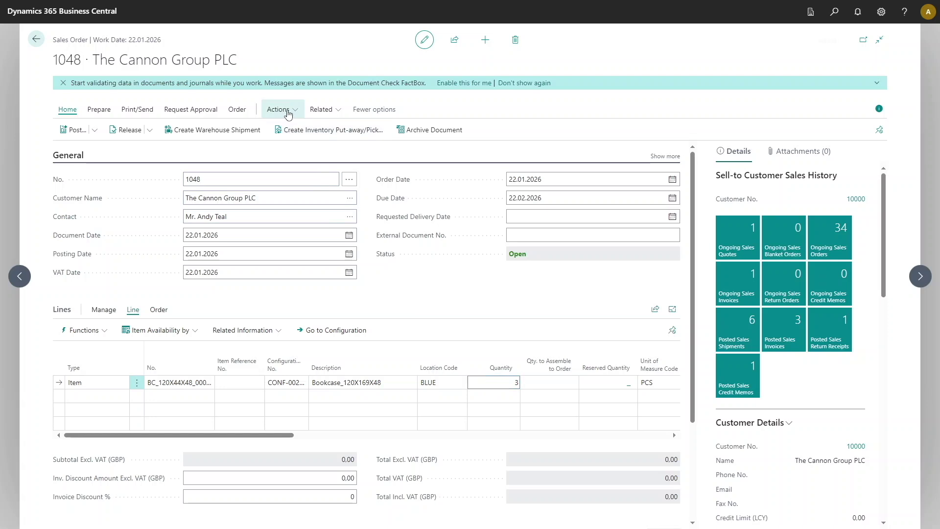
{"action": "mouse_move", "coordinate": [288, 147]}
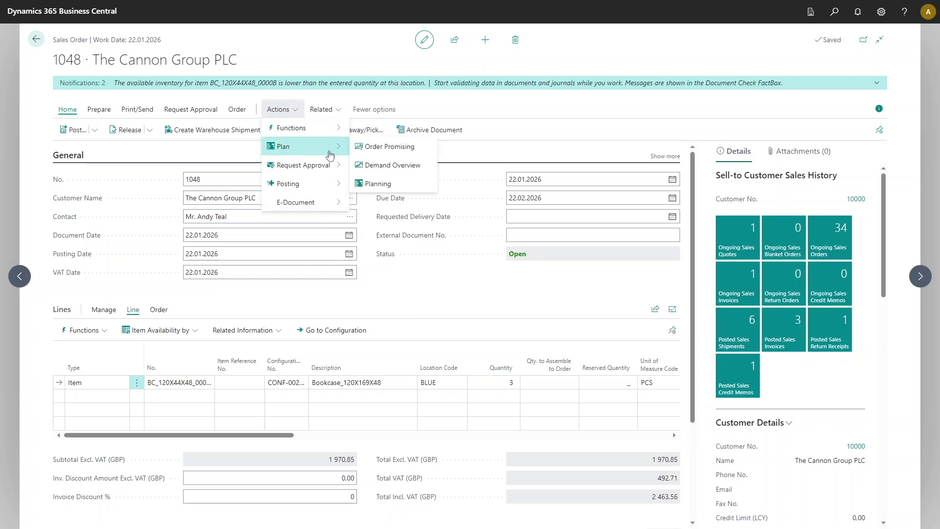
{"action": "left_click", "coordinate": [388, 185]}
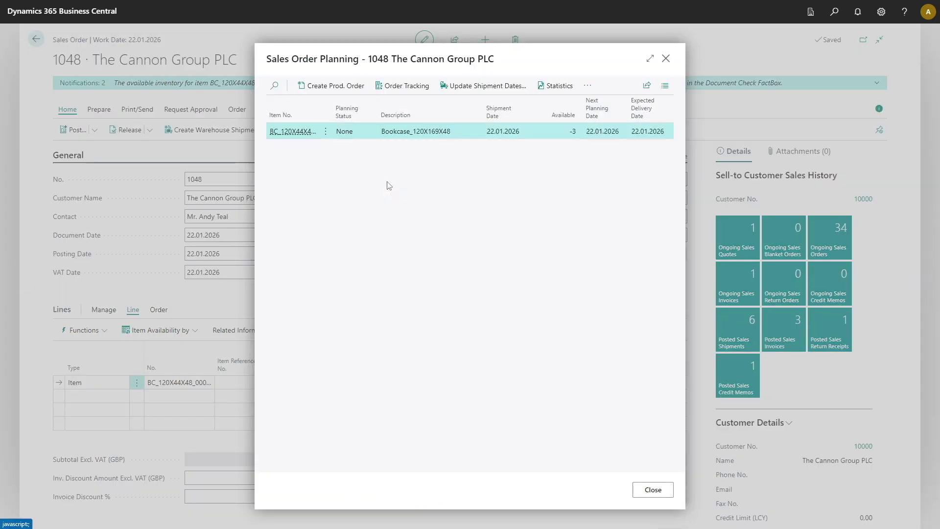
{"action": "left_click", "coordinate": [338, 86]}
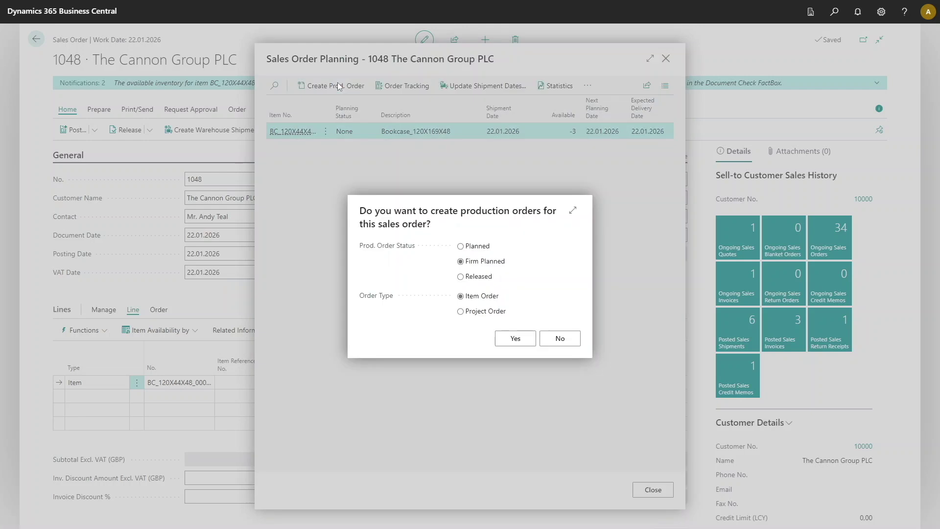
{"action": "left_click", "coordinate": [514, 340]}
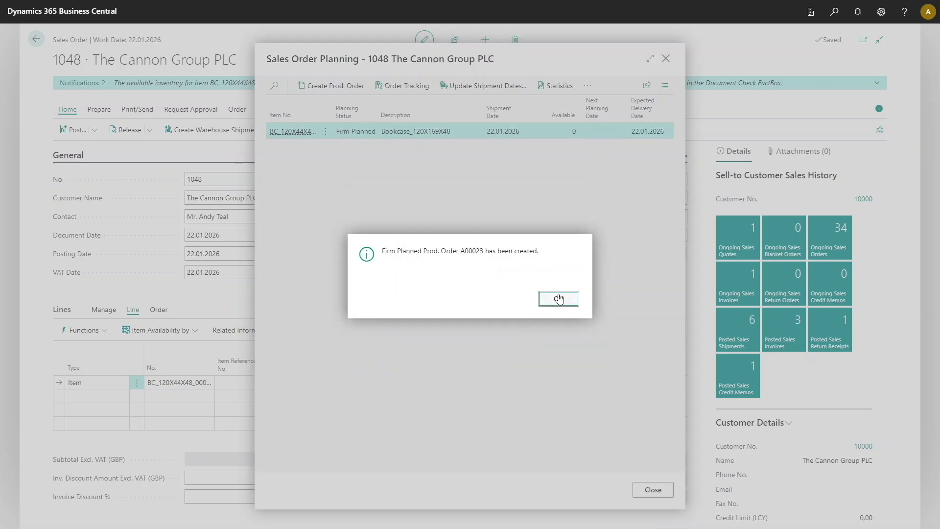
{"action": "left_click", "coordinate": [559, 299]}
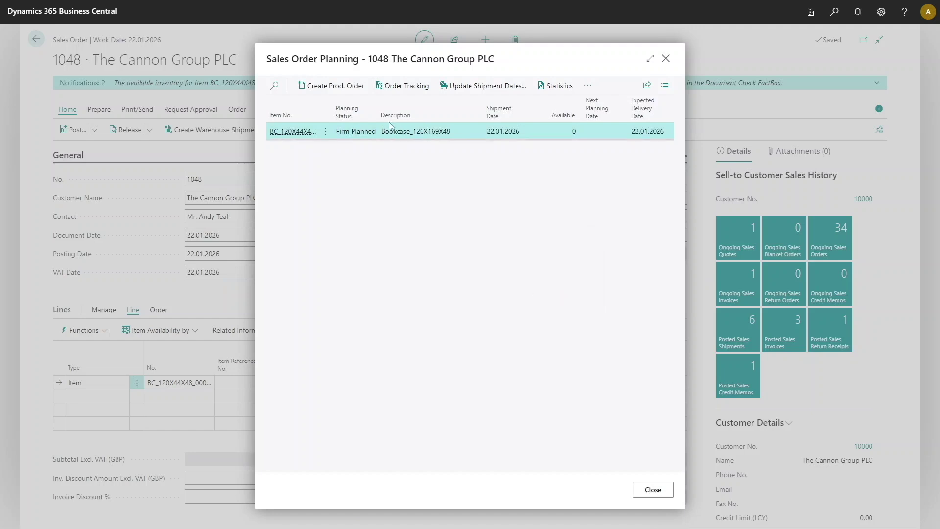
View the bookcase's firm planned production order from its order tracking and examine the production lines.
{"action": "left_click", "coordinate": [399, 87]}
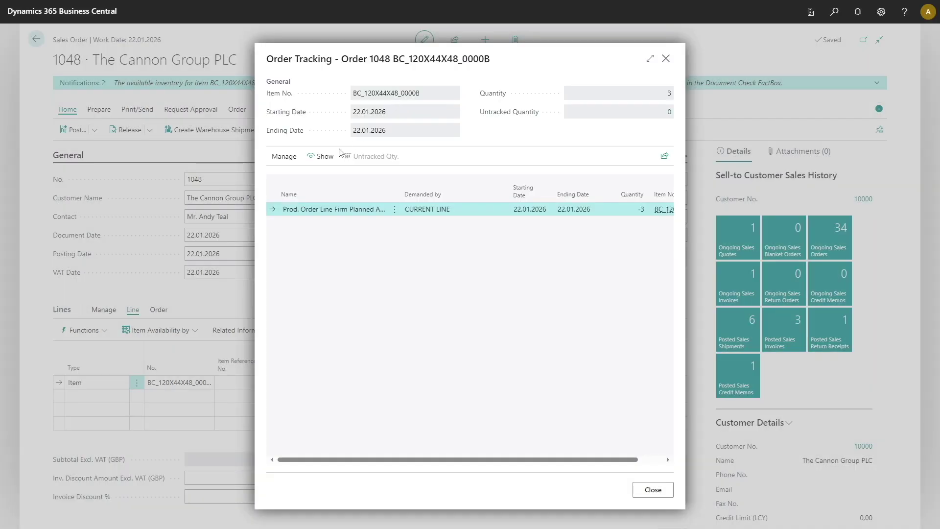
{"action": "left_click", "coordinate": [321, 156]}
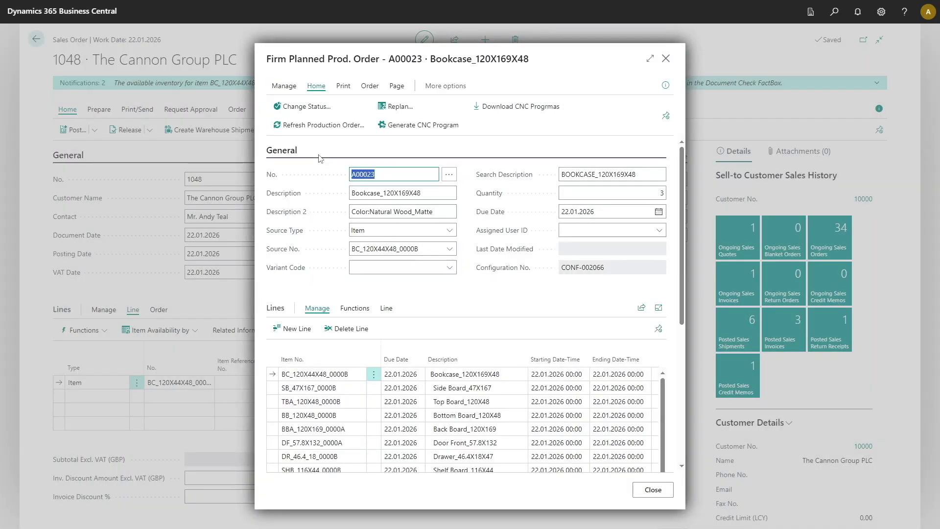
{"action": "left_click", "coordinate": [650, 59]}
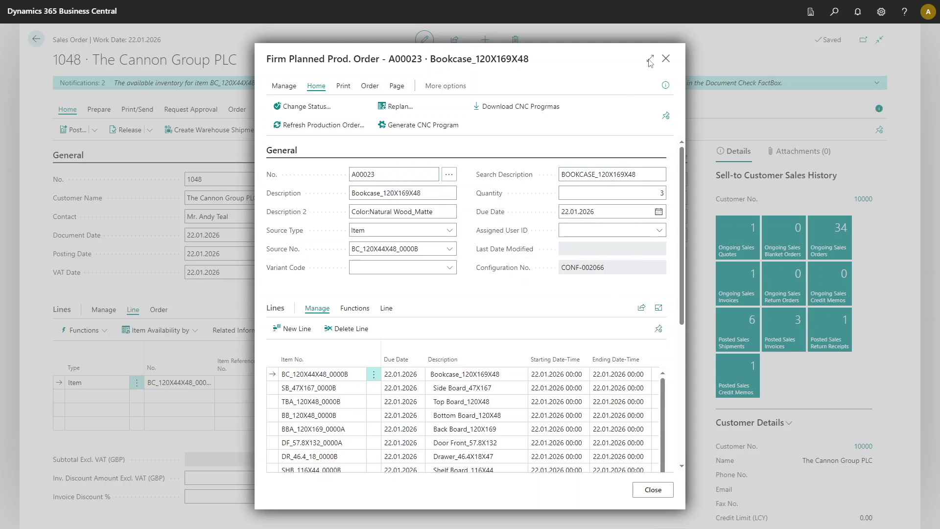
{"action": "left_click_drag", "start_coordinate": [913, 260], "coordinate": [921, 332]}
Generate the CNC programs for the Machine department operation in the routing of the Shelf Board_116X44 production line.
{"action": "left_click", "coordinate": [333, 322]}
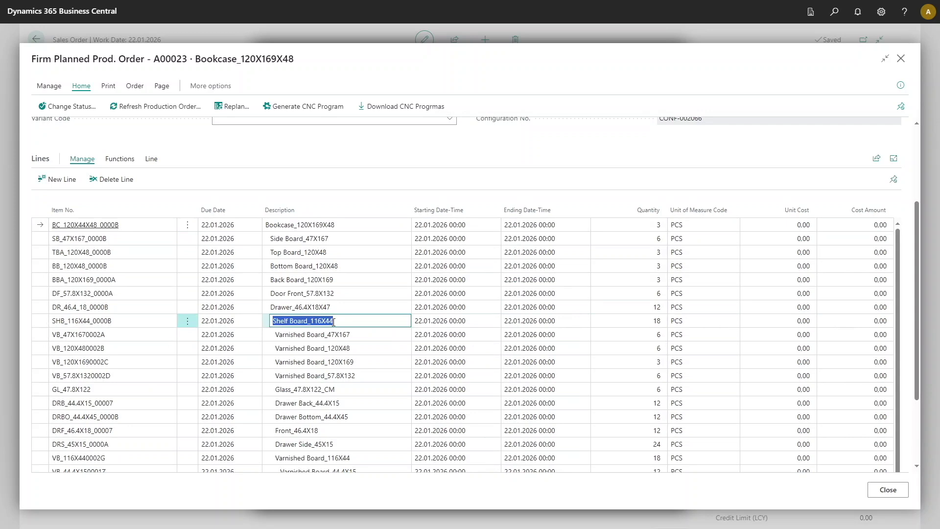
{"action": "left_click", "coordinate": [150, 160]}
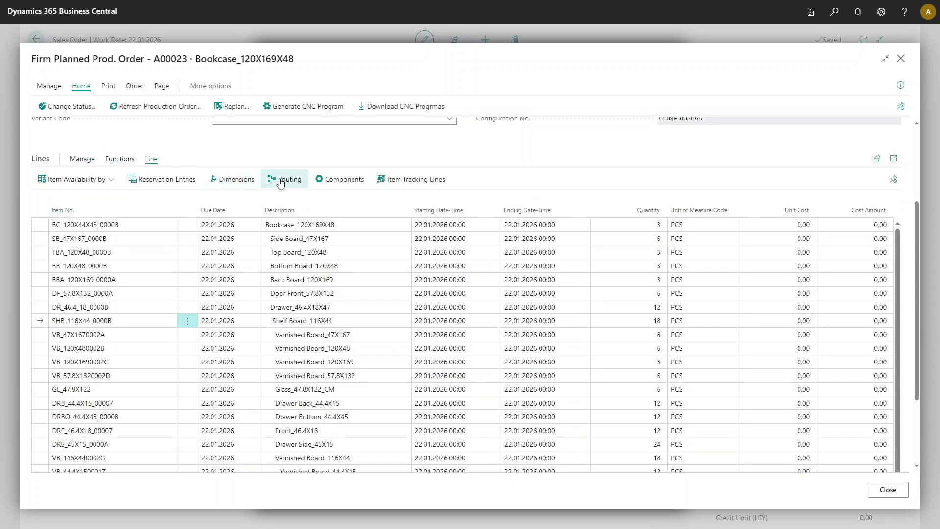
{"action": "left_click", "coordinate": [281, 181]}
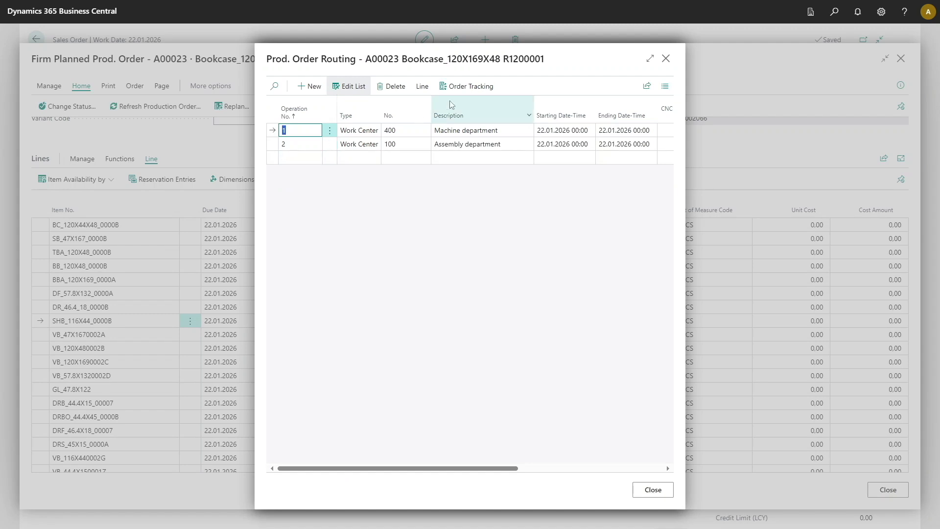
{"action": "left_click", "coordinate": [422, 87]}
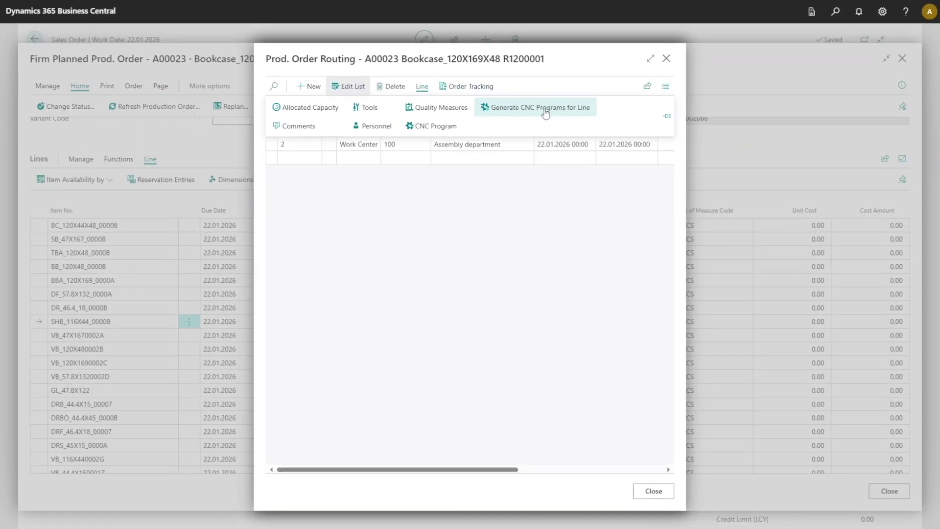
{"action": "left_click", "coordinate": [545, 112]}
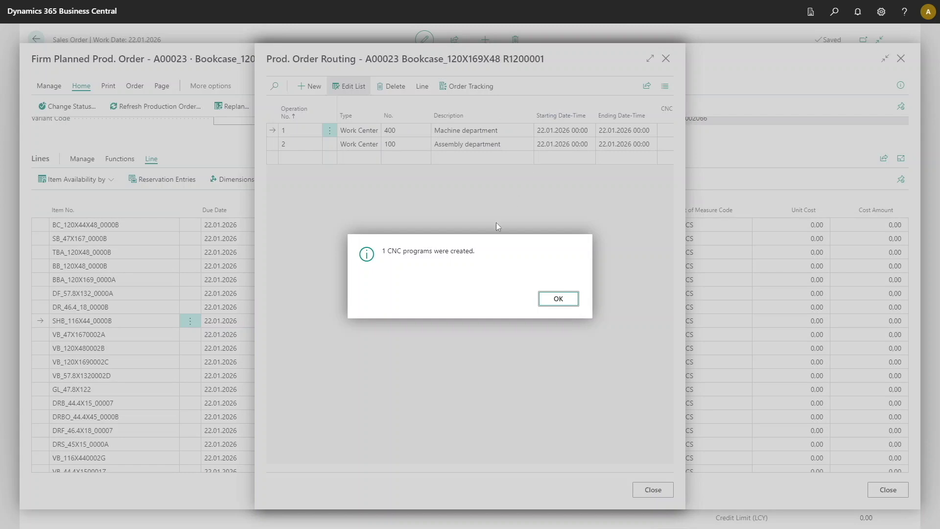
{"action": "left_click", "coordinate": [561, 304]}
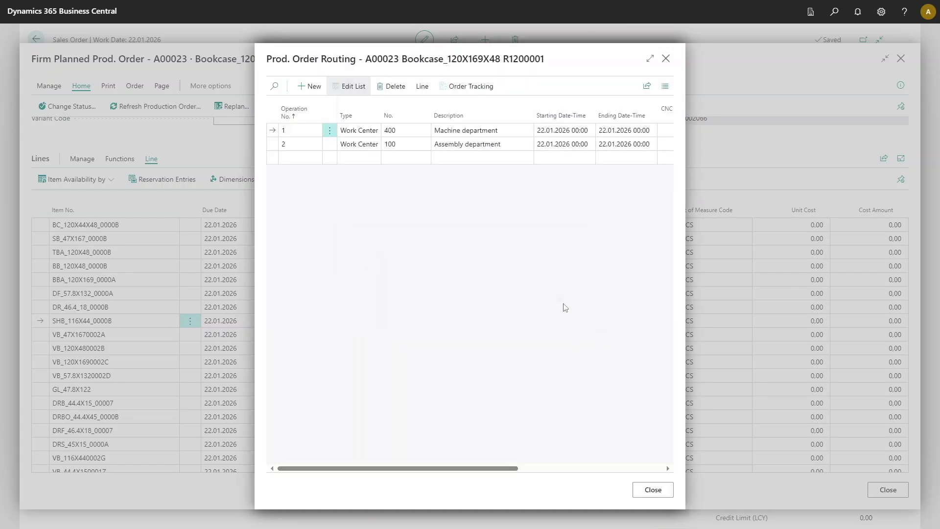
Preview the SHELF DRILLING CNC program of the Machine department operation and read through its code lines.
{"action": "left_click", "coordinate": [423, 87]}
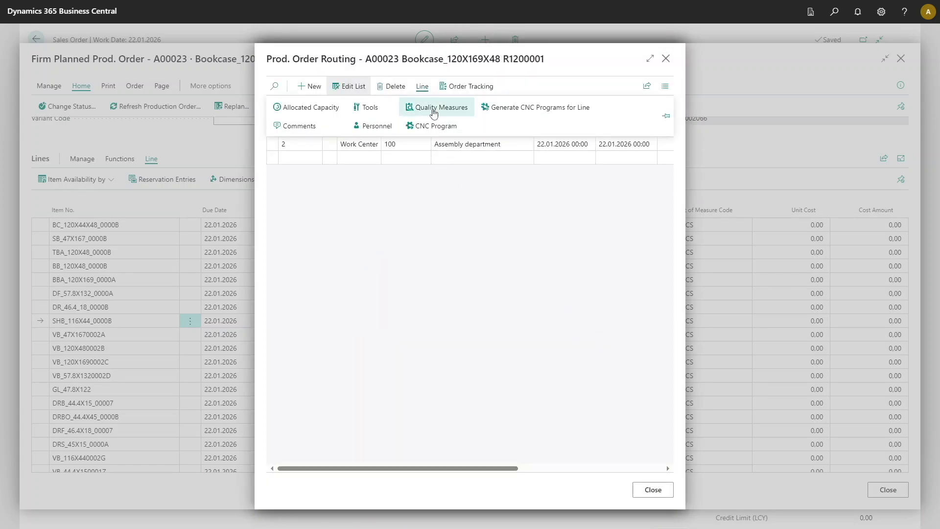
{"action": "left_click", "coordinate": [431, 126]}
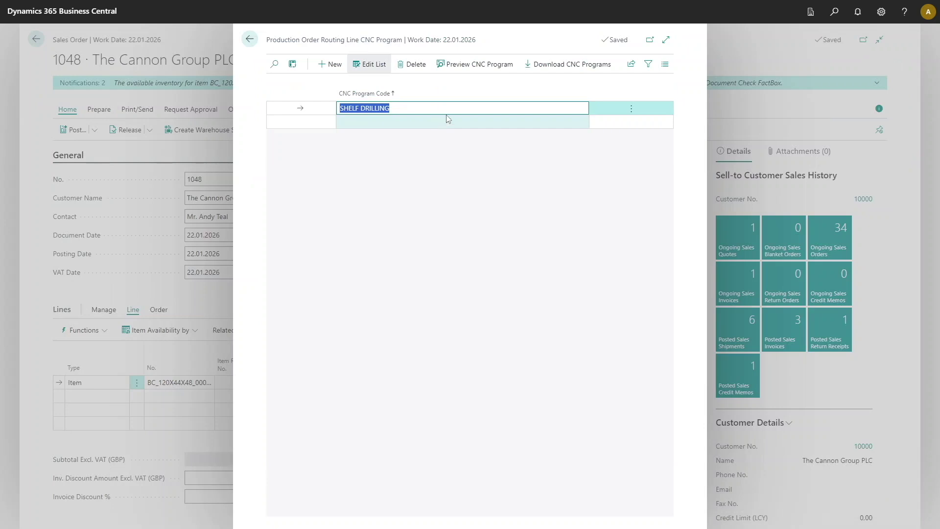
{"action": "left_click", "coordinate": [491, 65]}
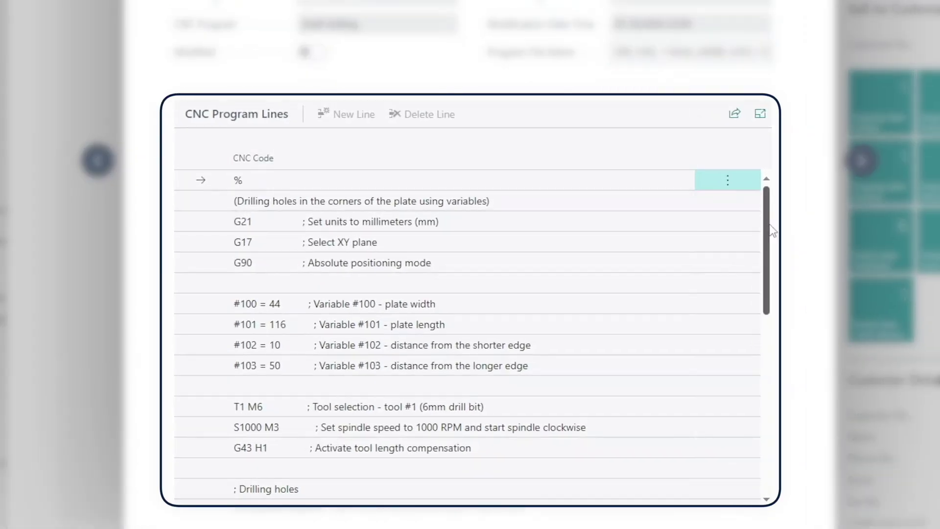
{"action": "left_click_drag", "start_coordinate": [771, 229], "coordinate": [766, 195]}
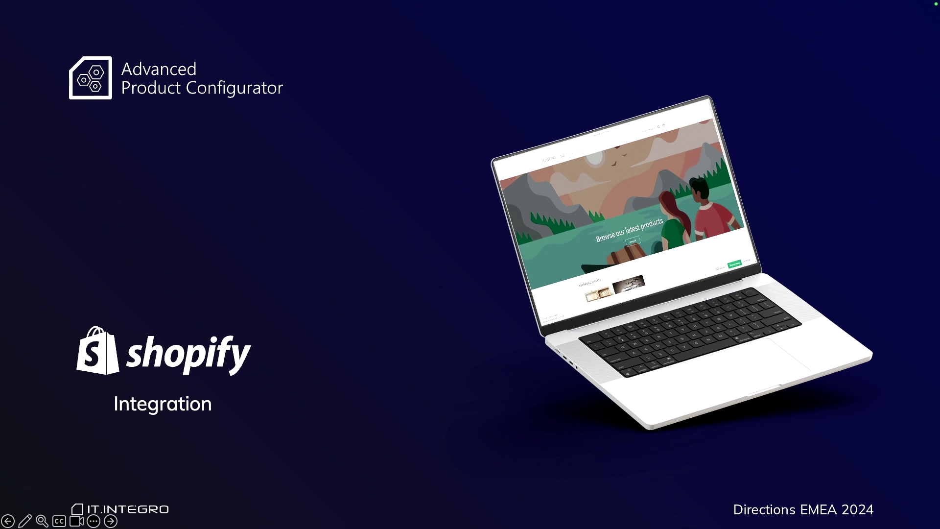
{"action": "key", "text": "Right"}
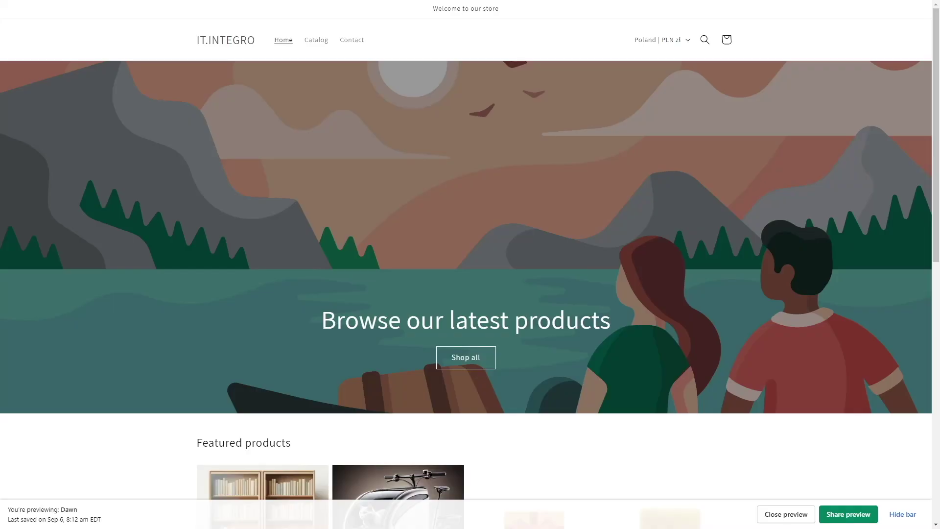
In the Shopify store, open the CARGO E-BIKE product from the catalog and set its bike type to Packages transport.
{"action": "left_click", "coordinate": [318, 48]}
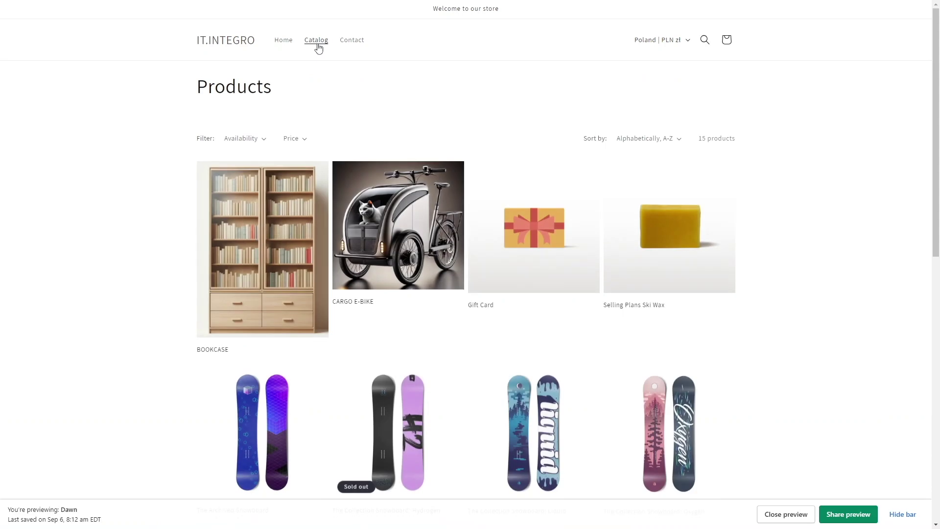
{"action": "left_click", "coordinate": [406, 255]}
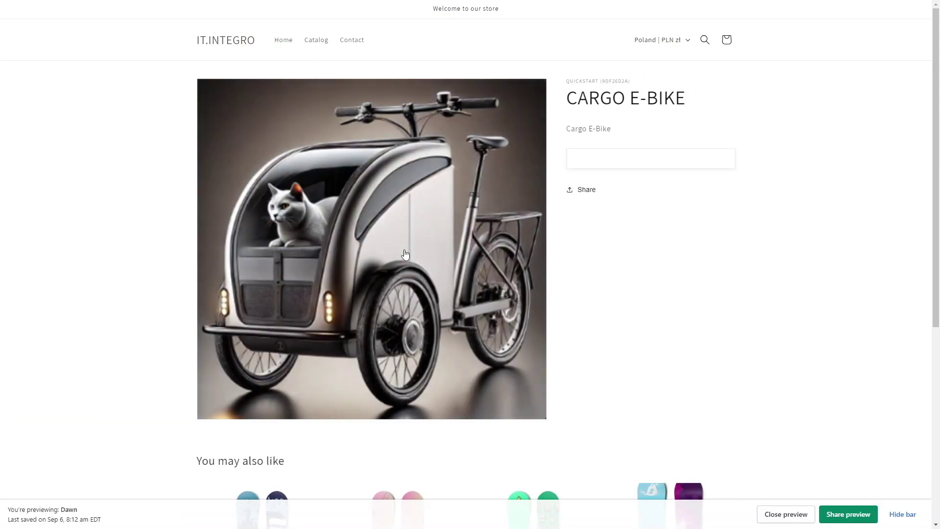
{"action": "scroll", "coordinate": [601, 174], "scroll_direction": "down", "scroll_amount": 4}
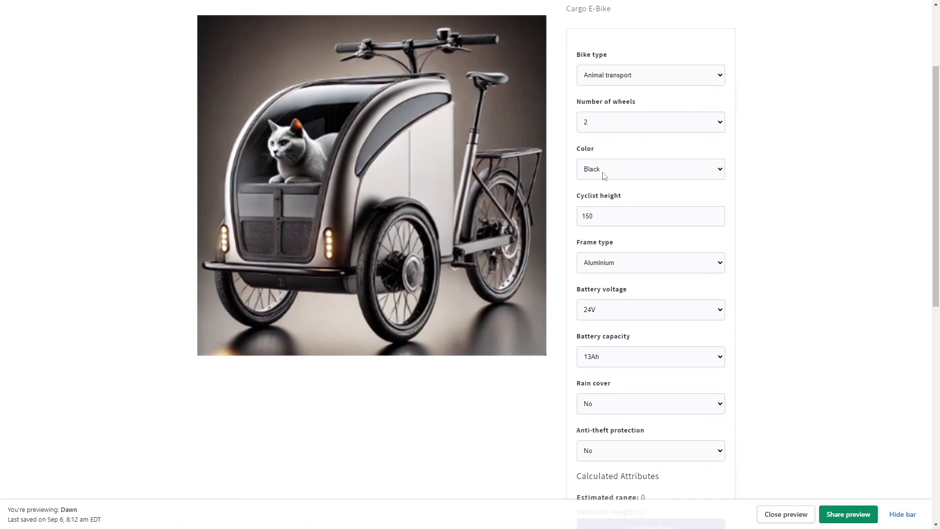
{"action": "scroll", "coordinate": [604, 172], "scroll_direction": "up", "scroll_amount": 2}
{"action": "left_click", "coordinate": [706, 81]}
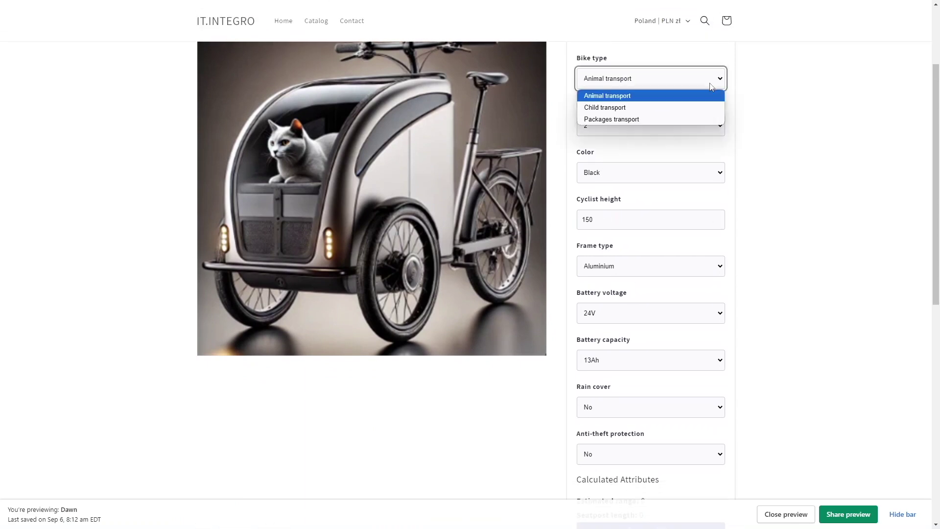
{"action": "left_click", "coordinate": [656, 119]}
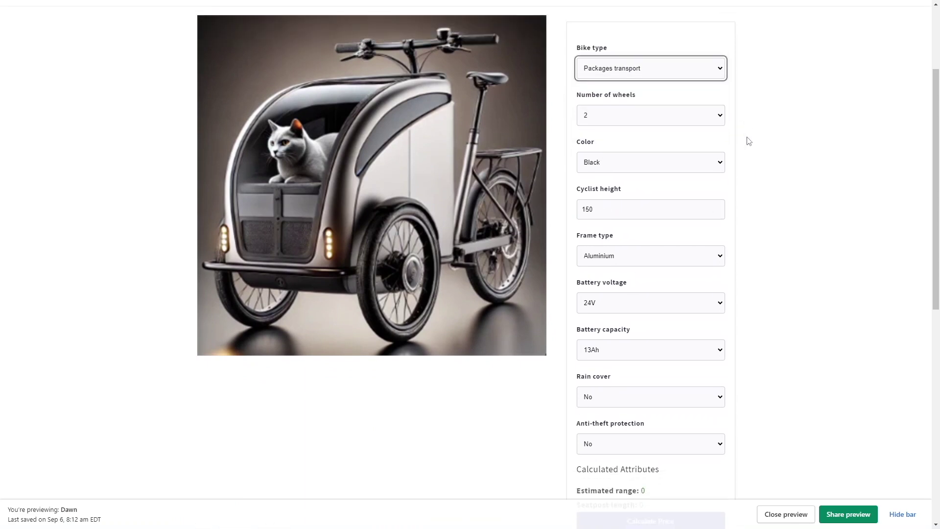
Set the e-bike's color to Green and the cyclist height to 180.
{"action": "scroll", "coordinate": [744, 140], "scroll_direction": "down", "scroll_amount": 1}
{"action": "left_click", "coordinate": [712, 126]}
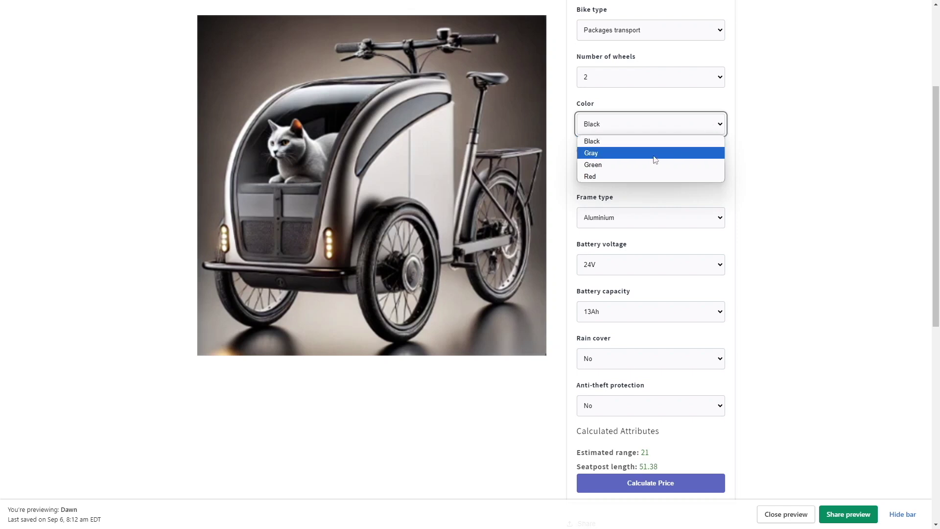
{"action": "left_click", "coordinate": [608, 165]}
{"action": "left_click", "coordinate": [651, 172]}
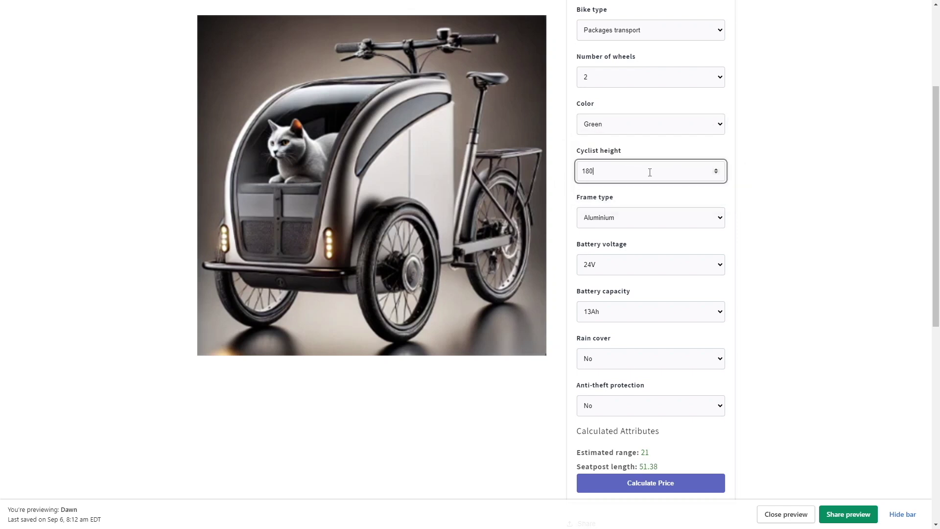
{"action": "left_click", "coordinate": [768, 234]}
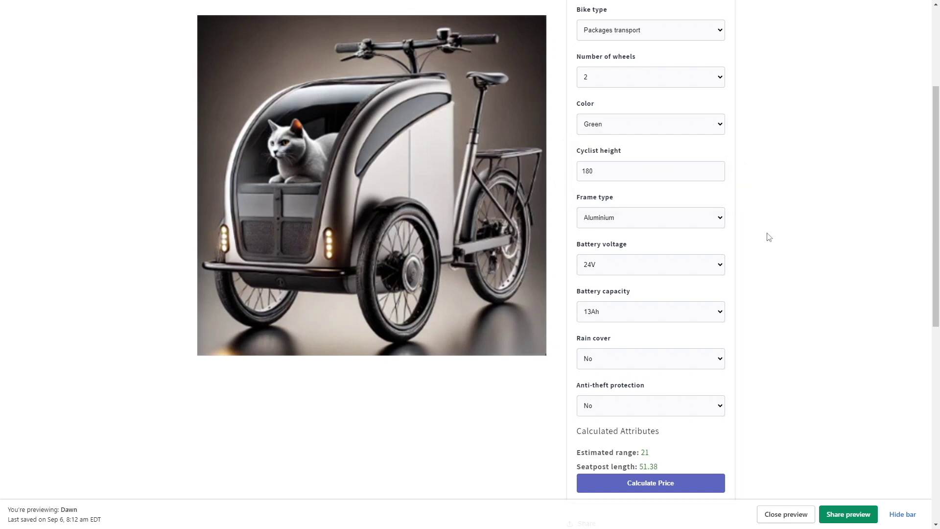
Set the e-bike's frame type to Carbon, battery voltage to 48V and battery capacity to 25Ah.
{"action": "left_click", "coordinate": [720, 227]}
{"action": "left_click", "coordinate": [670, 244]}
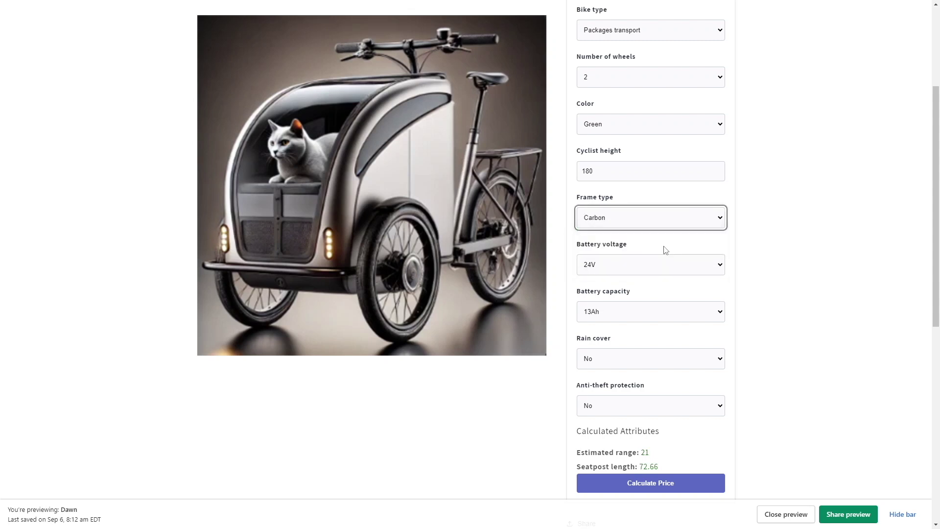
{"action": "left_click", "coordinate": [680, 268]}
{"action": "left_click", "coordinate": [632, 304]}
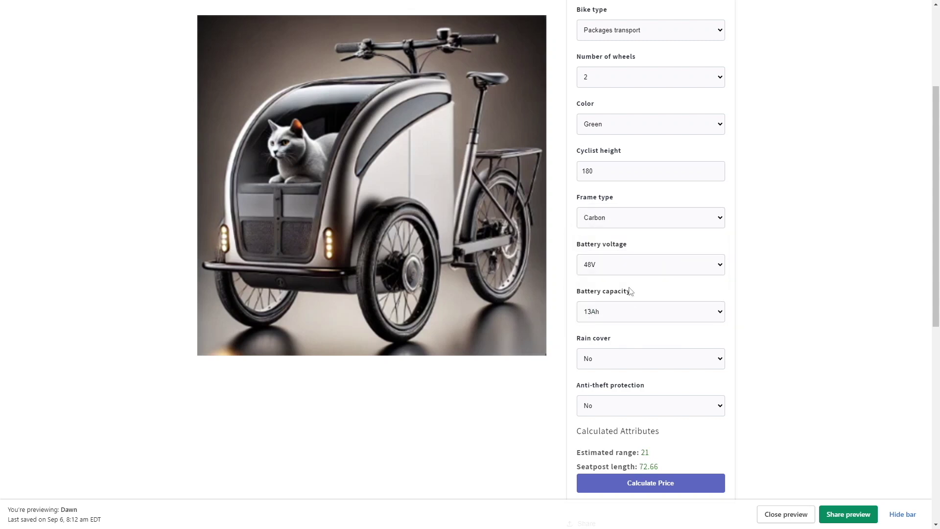
{"action": "left_click", "coordinate": [629, 308]}
{"action": "left_click", "coordinate": [610, 339]}
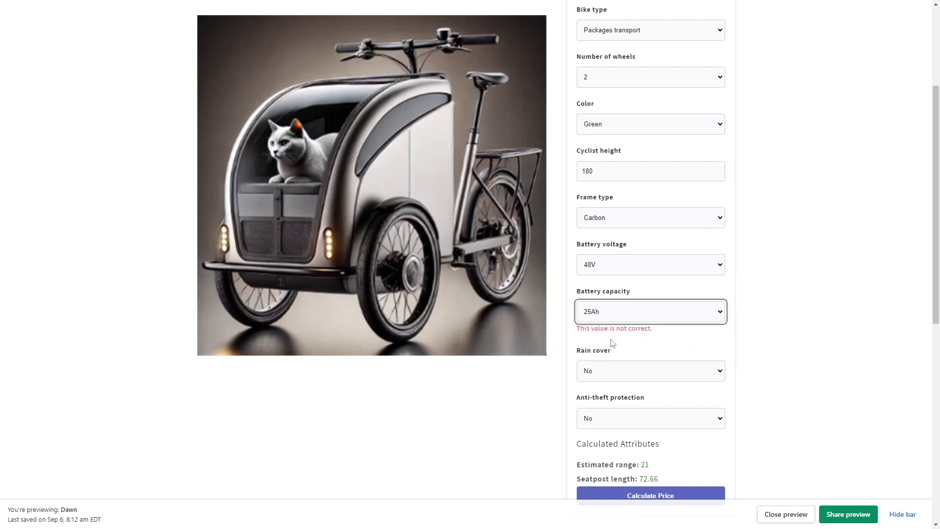
Set the e-bike's rain cover to Yes and calculate the price of the configured item.
{"action": "left_click", "coordinate": [630, 368]}
{"action": "left_click", "coordinate": [623, 386]}
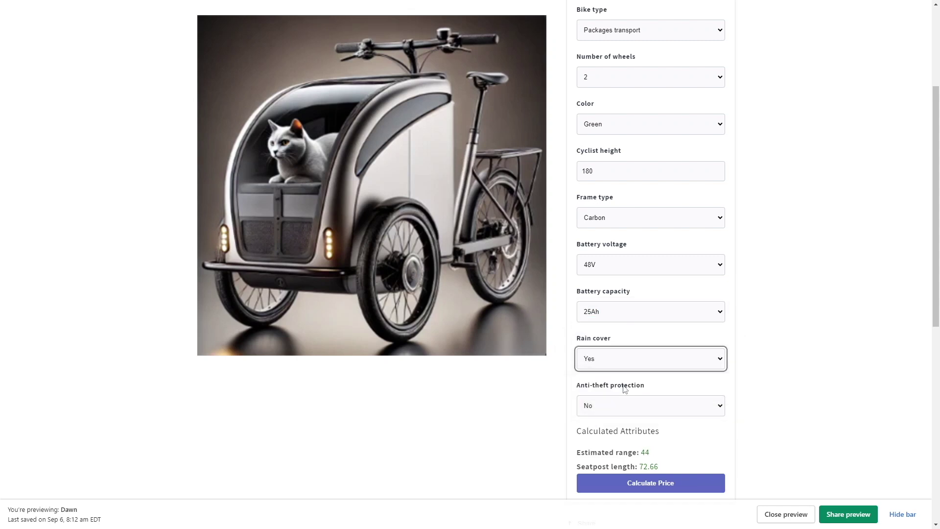
{"action": "scroll", "coordinate": [624, 388], "scroll_direction": "down", "scroll_amount": 3}
{"action": "left_click", "coordinate": [655, 340]}
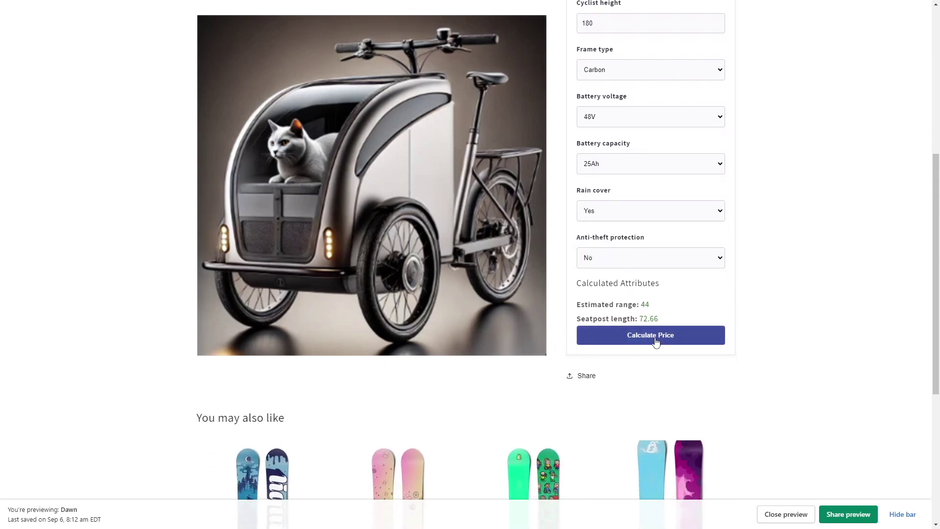
{"action": "scroll", "coordinate": [690, 335], "scroll_direction": "down", "scroll_amount": 1}
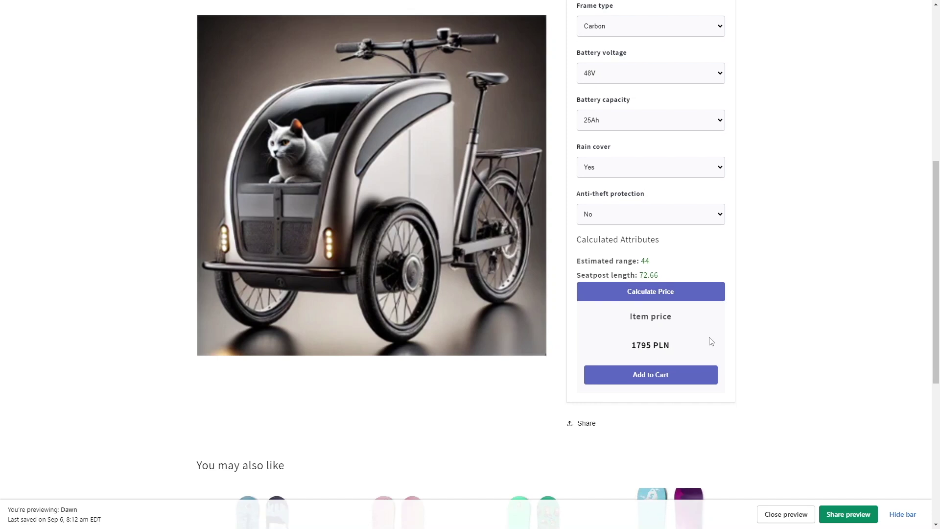
{"action": "scroll", "coordinate": [705, 340], "scroll_direction": "down", "scroll_amount": 1}
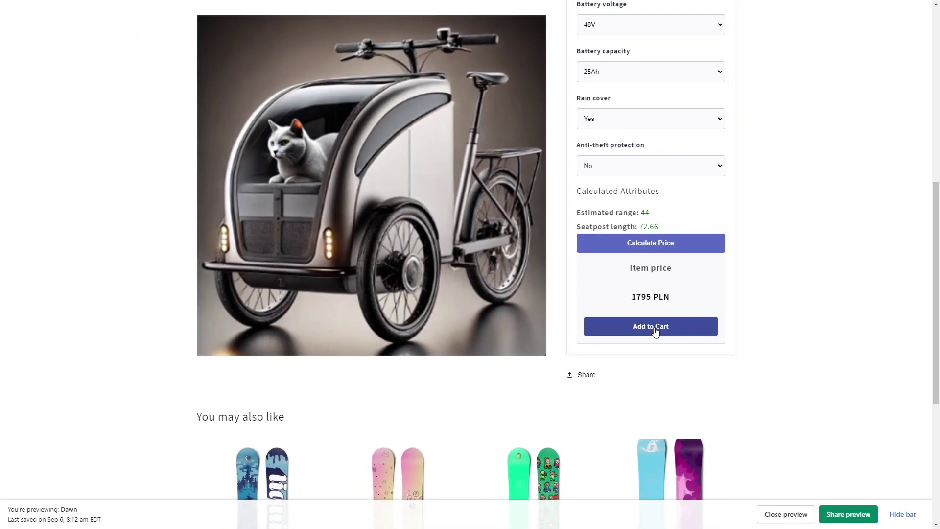
Add the configured e-bike to the cart and proceed from the cart to the checkout's delivery details.
{"action": "left_click", "coordinate": [655, 326]}
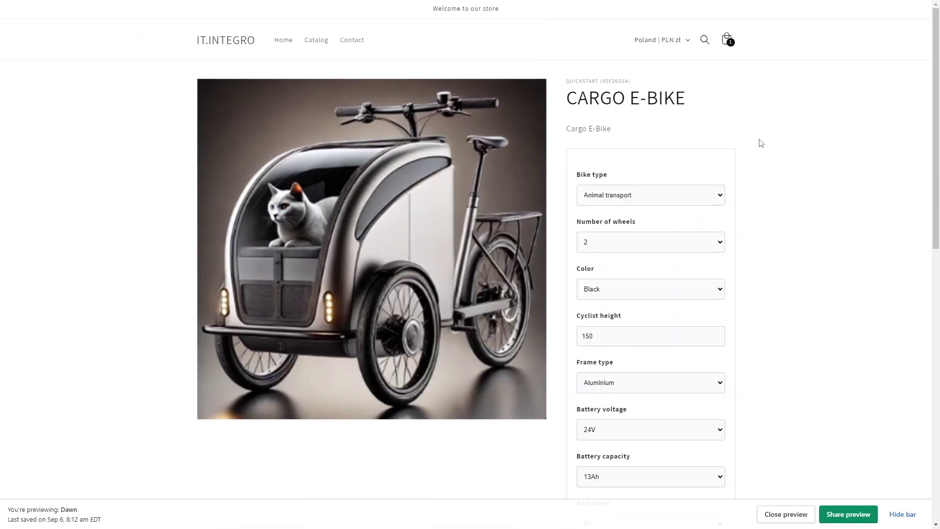
{"action": "left_click", "coordinate": [725, 44]}
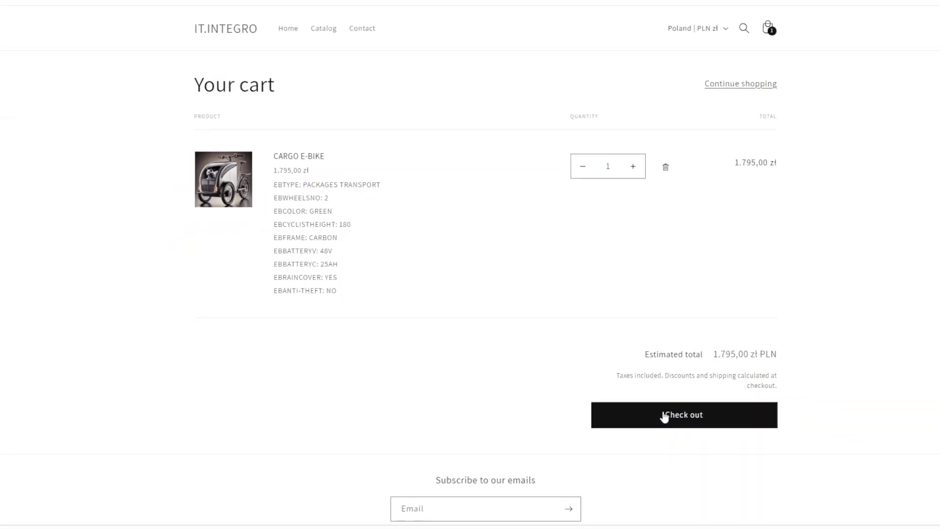
{"action": "left_click", "coordinate": [664, 415]}
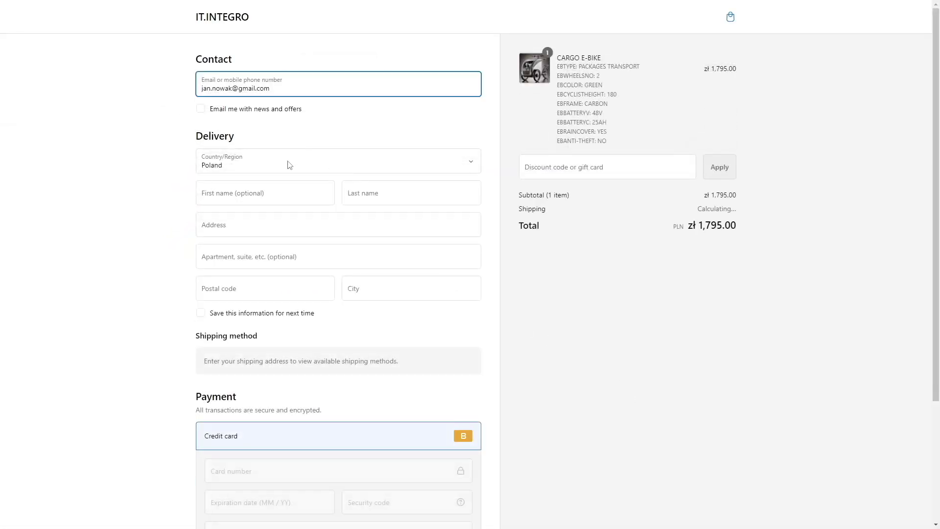
{"action": "left_click", "coordinate": [264, 193]}
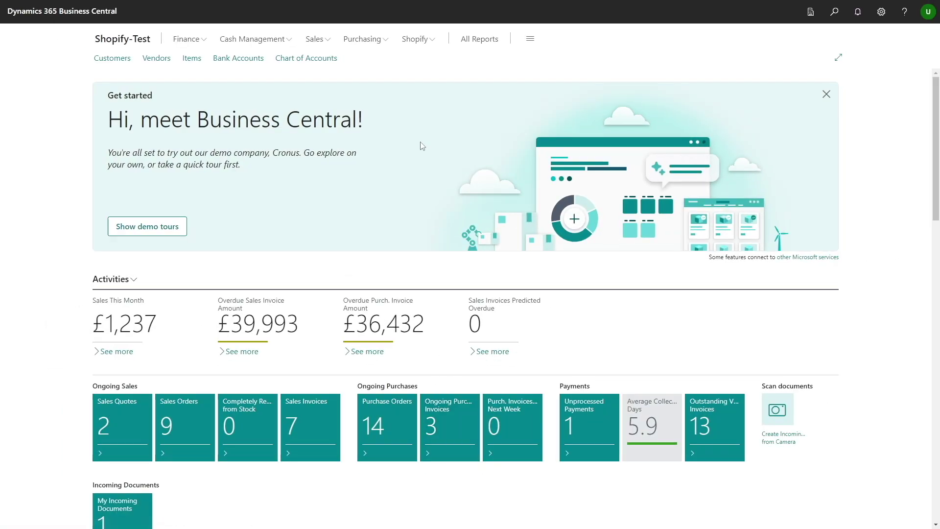
In Business Central, open the Shopify orders list and sync orders from Shopify without setting any filters.
{"action": "left_click", "coordinate": [419, 40]}
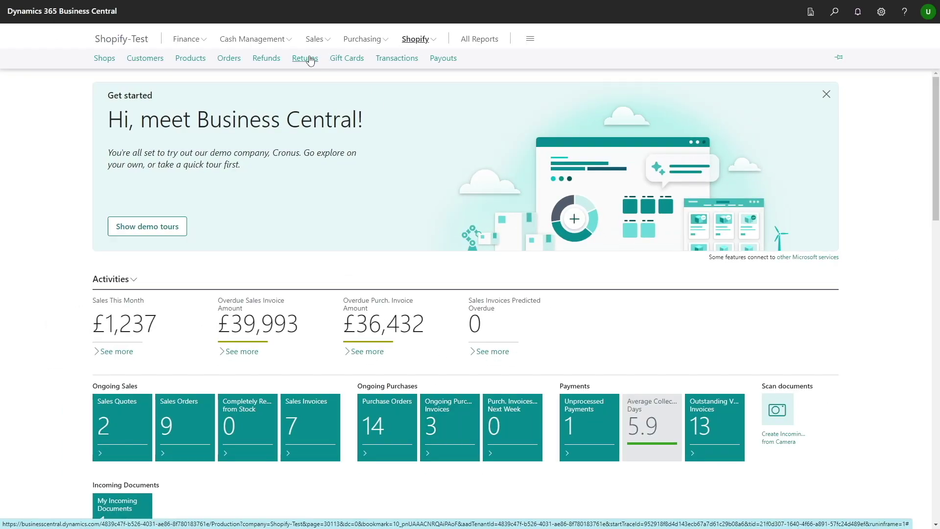
{"action": "left_click", "coordinate": [229, 58]}
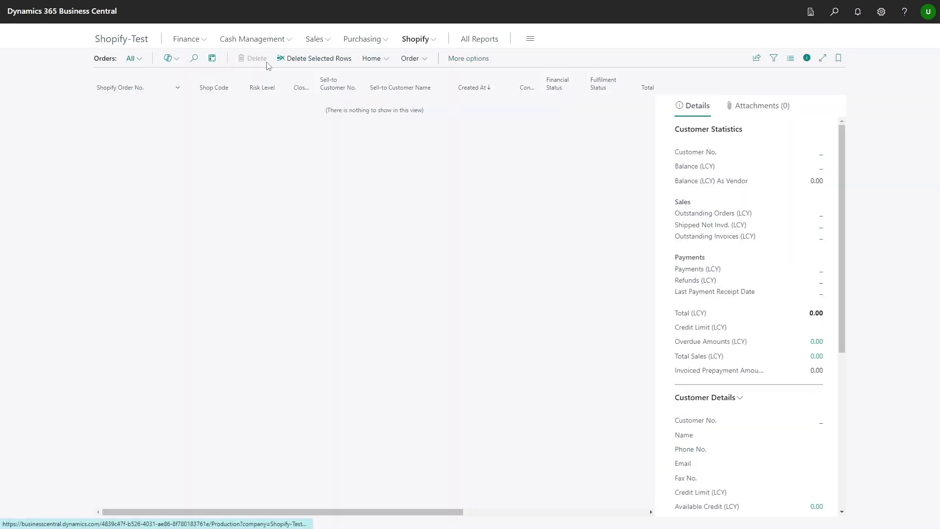
{"action": "left_click", "coordinate": [373, 59]}
{"action": "left_click", "coordinate": [384, 77]}
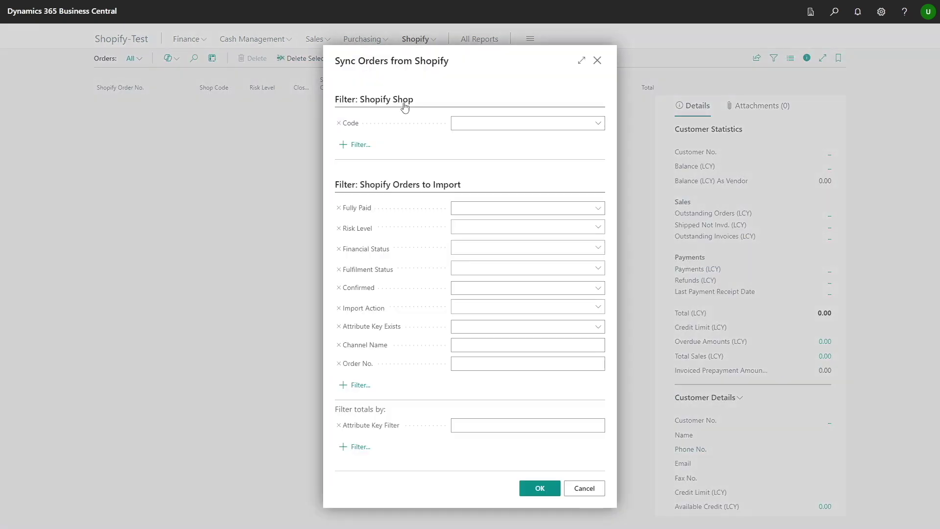
{"action": "left_click", "coordinate": [534, 490]}
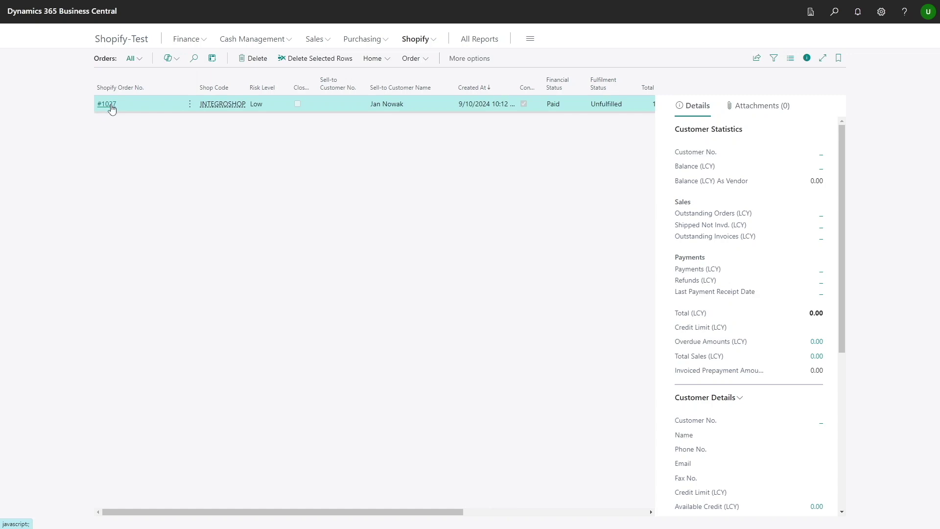
Open the imported Shopify order and run configurations to create the item for its CARGO E-BIKE line.
{"action": "left_click", "coordinate": [110, 105]}
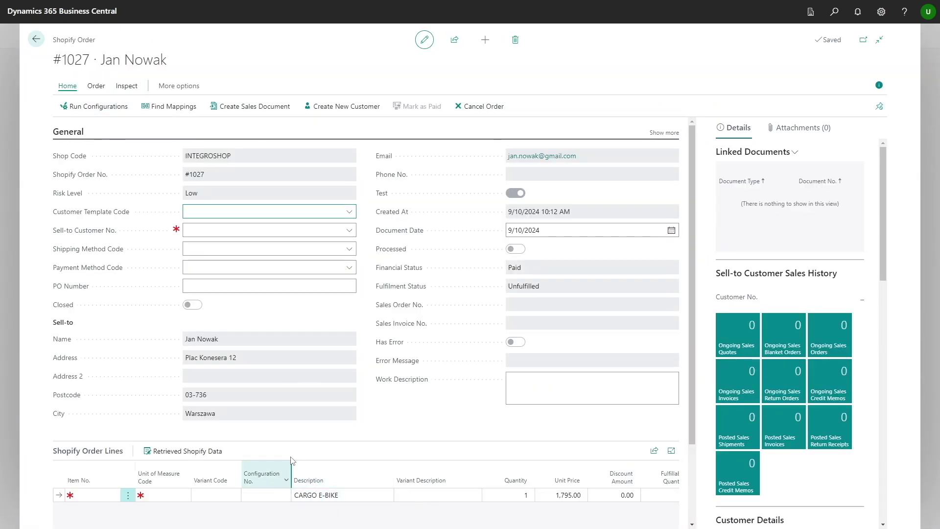
{"action": "left_click", "coordinate": [110, 112]}
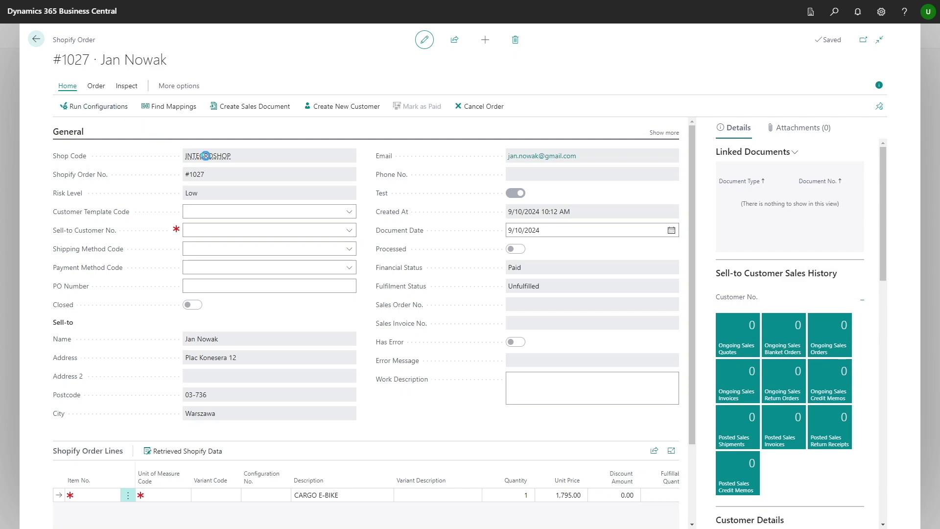
{"action": "left_click", "coordinate": [378, 267]}
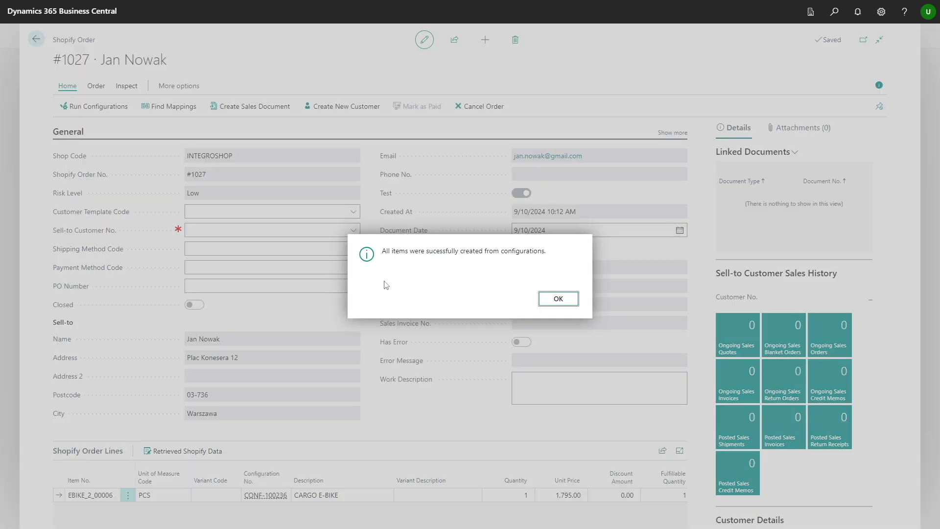
{"action": "left_click", "coordinate": [555, 300]}
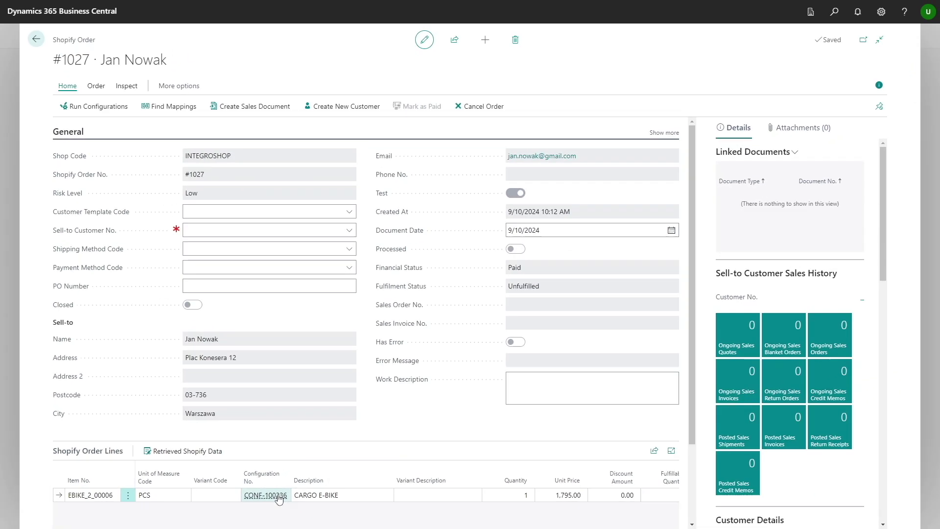
Open the archived configuration card linked to the CARGO E-BIKE order line and review its general data and attributes.
{"action": "left_click", "coordinate": [279, 498]}
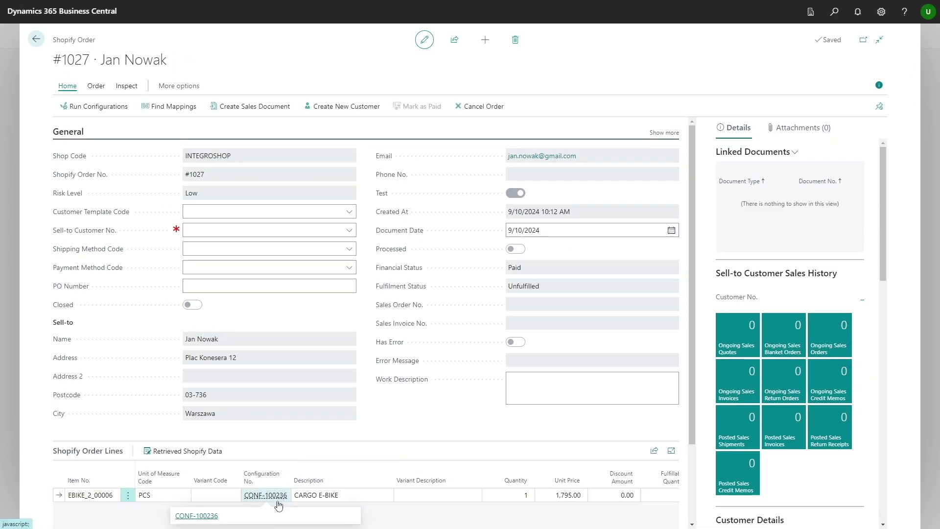
{"action": "left_click", "coordinate": [205, 517]}
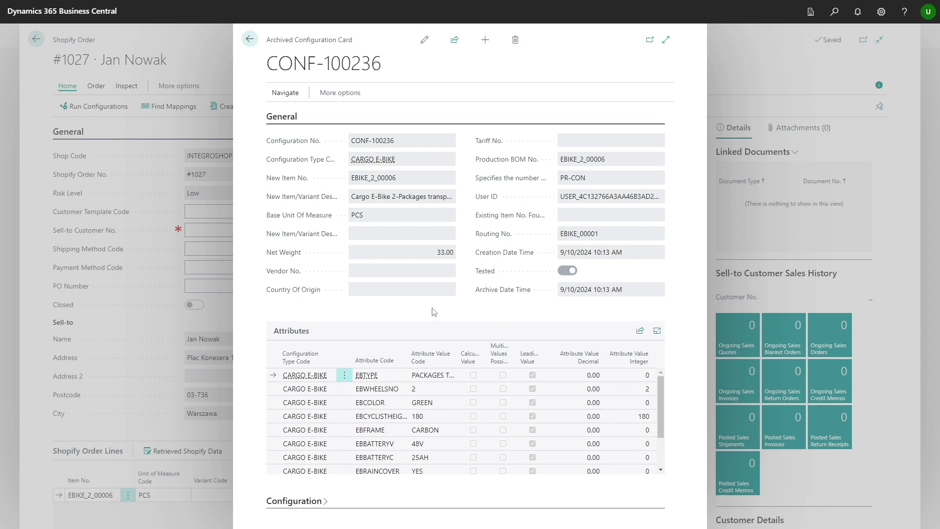
{"action": "mouse_move", "coordinate": [659, 389]}
{"action": "left_mouse_down"}
{"action": "mouse_move", "coordinate": [659, 418]}
{"action": "mouse_move", "coordinate": [662, 382]}
{"action": "left_mouse_up"}
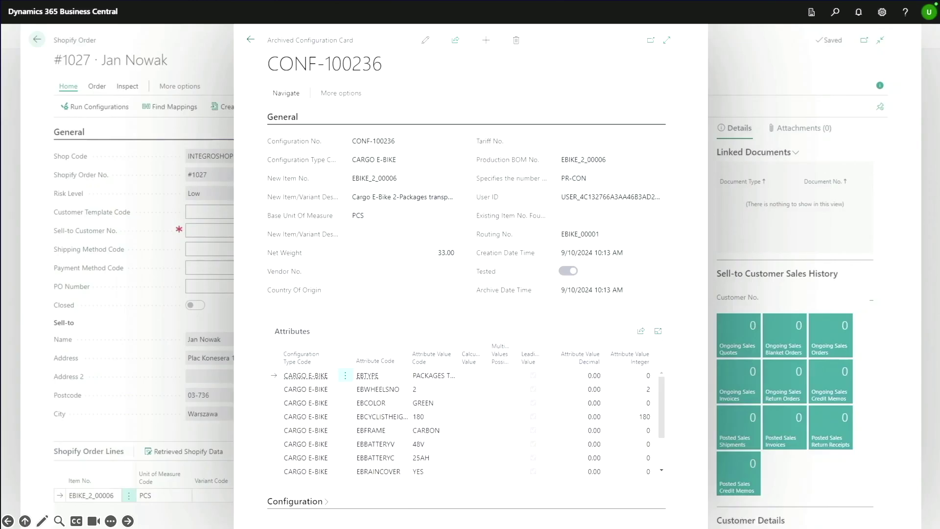
{"action": "key", "text": "Right"}
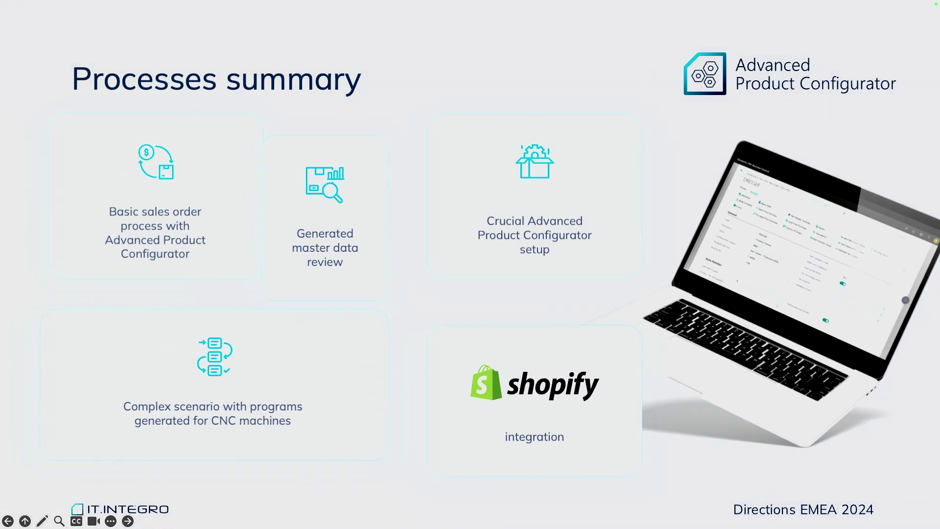